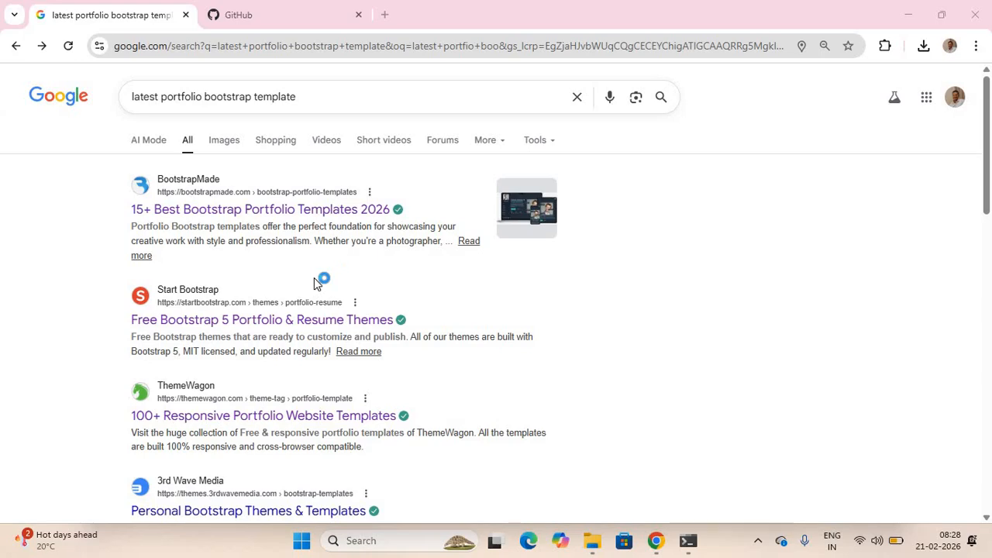
# View the BootstrapMade page "15+ Best Bootstrap Portfolio Templates 2026" and return to the search results.
pyautogui.scroll(-6, 314, 284)
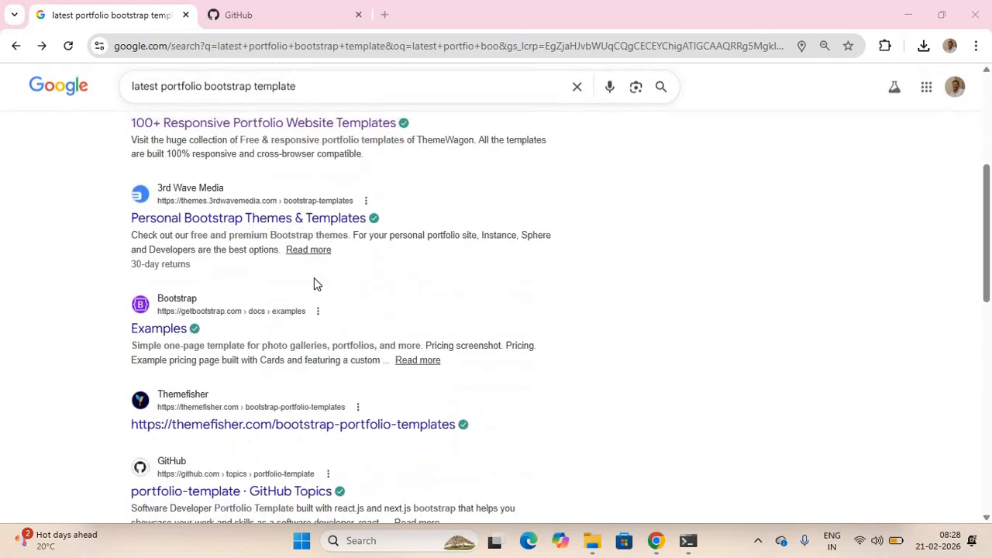
pyautogui.scroll(6, 314, 284)
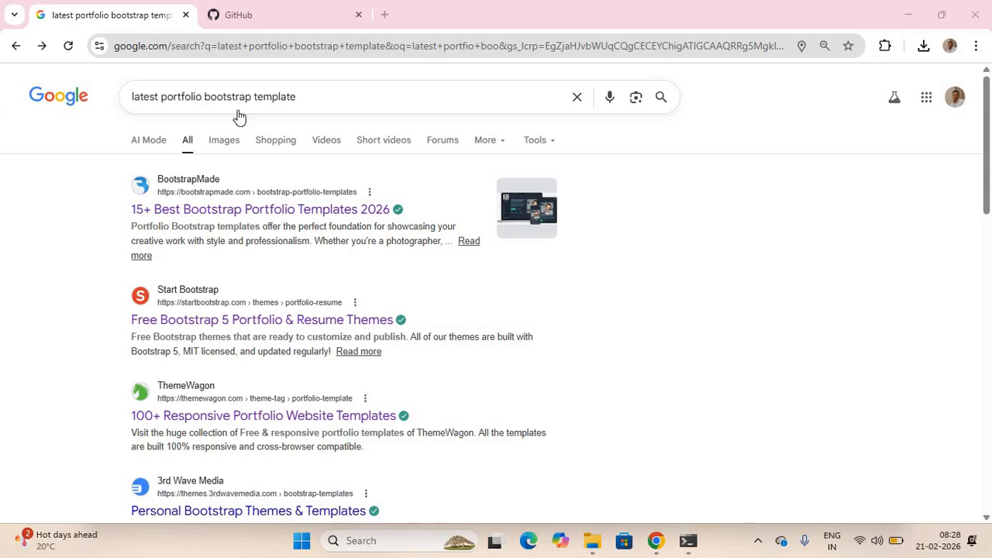
pyautogui.click(223, 212)
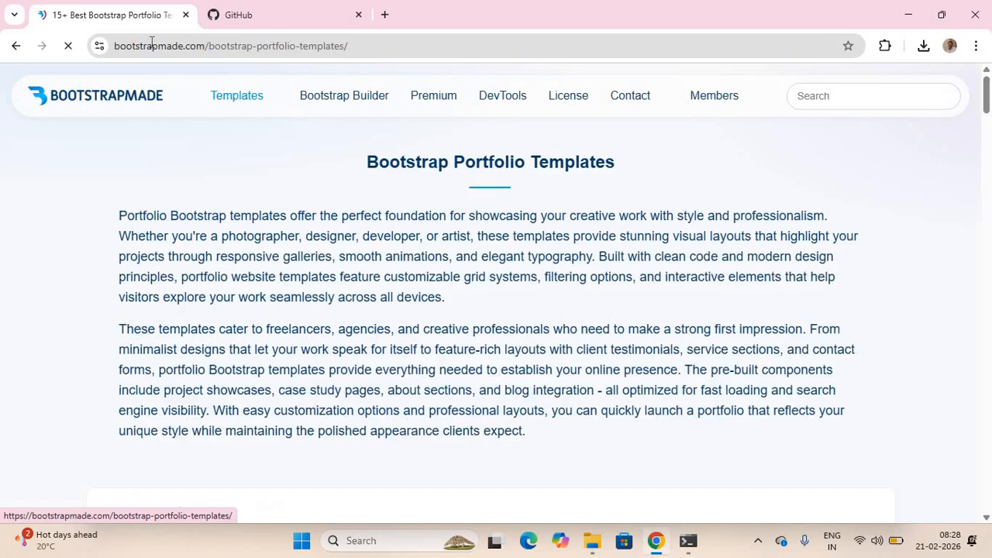
pyautogui.click(16, 46)
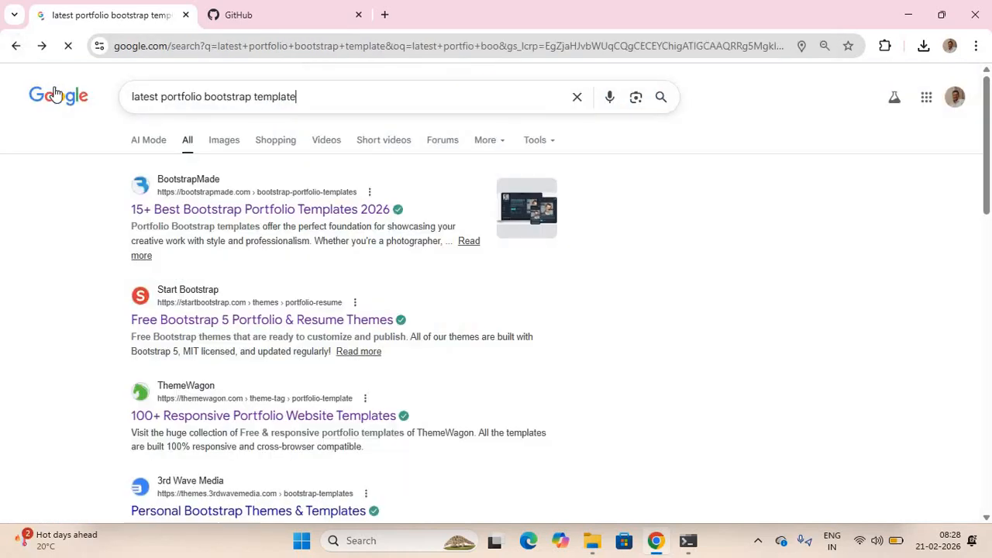
# Examine the query and the first page of results for "latest portfolio bootstrap template".
pyautogui.moveTo(298, 99); pyautogui.dragTo(59, 93)
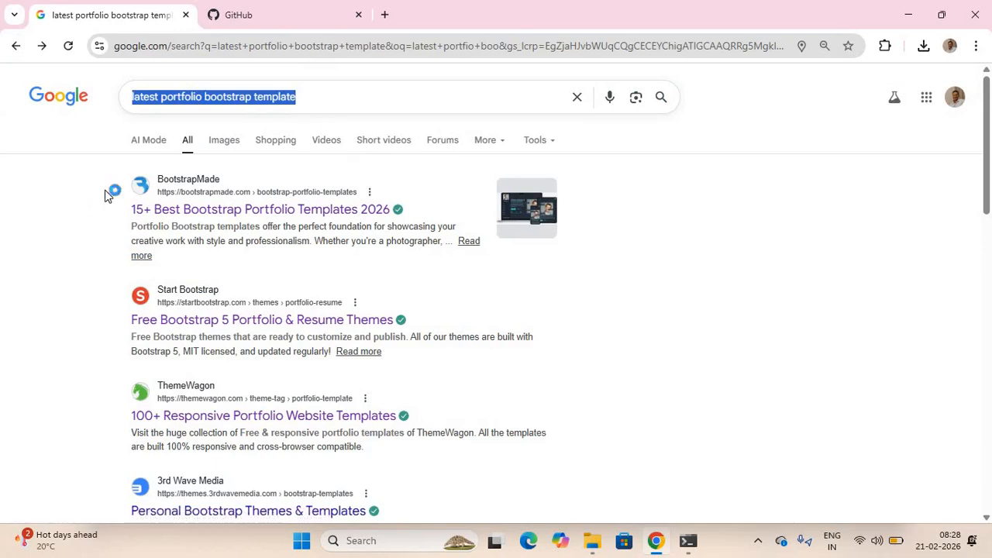
pyautogui.click(68, 208)
pyautogui.scroll(-3, 68, 207)
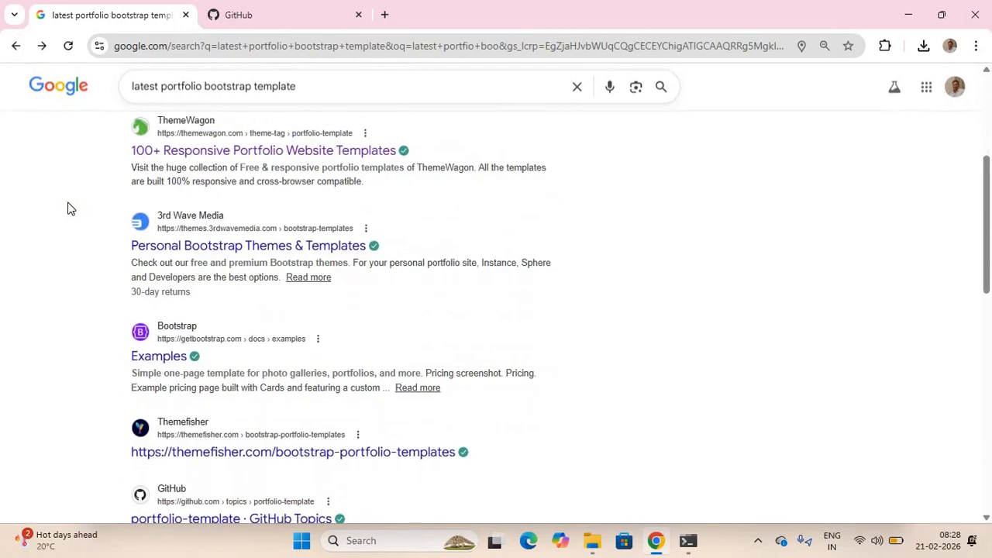
pyautogui.scroll(3, 72, 206)
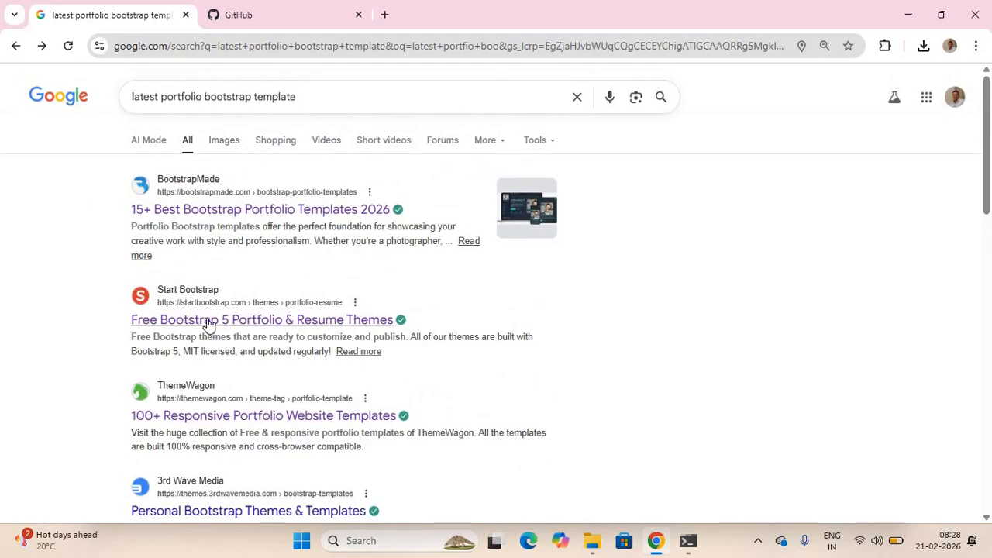
pyautogui.scroll(-2, 210, 328)
pyautogui.scroll(2, 210, 310)
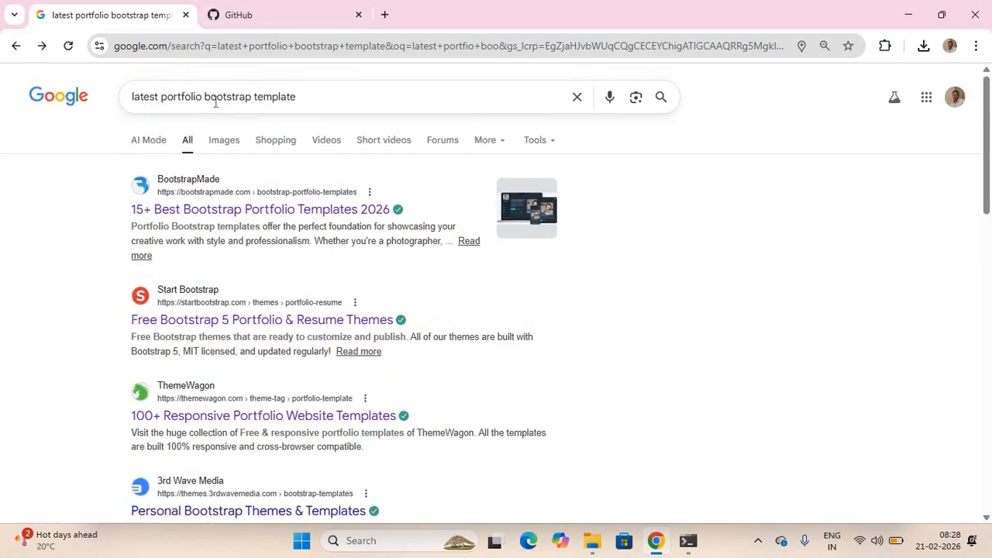
pyautogui.moveTo(50, 113); pyautogui.dragTo(40, 262)
pyautogui.scroll(-5, 44, 261)
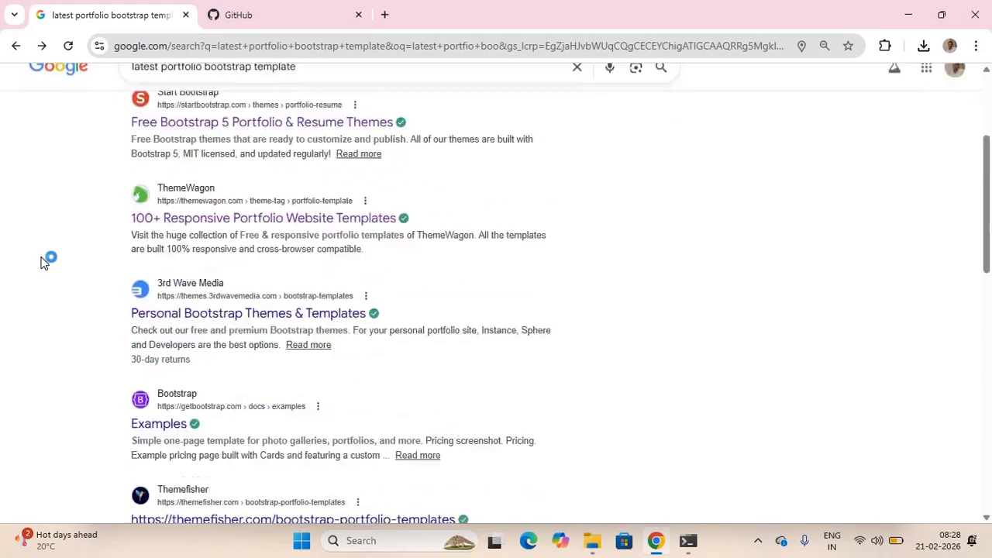
pyautogui.scroll(-7, 44, 262)
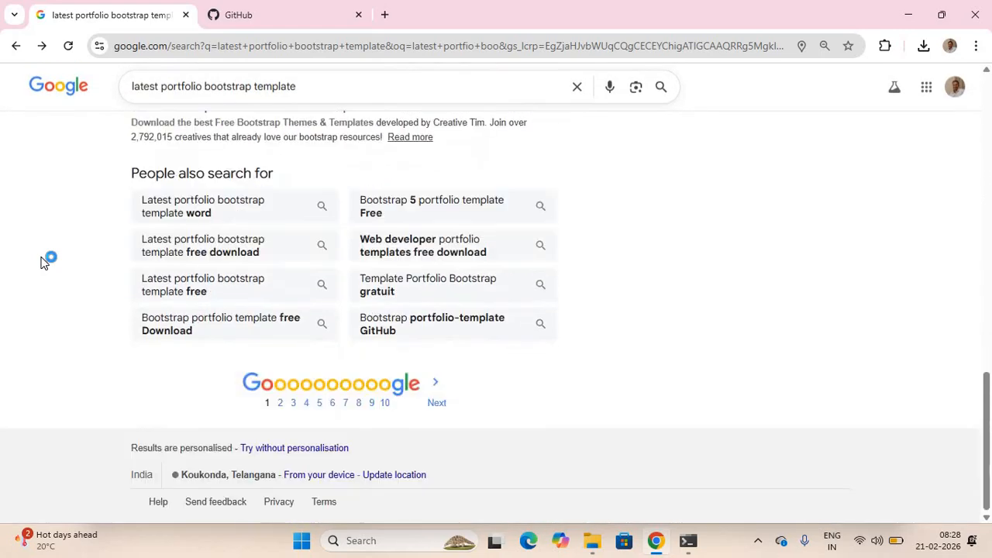
pyautogui.scroll(9, 104, 208)
pyautogui.scroll(3, 104, 208)
pyautogui.moveTo(73, 102); pyautogui.dragTo(57, 217)
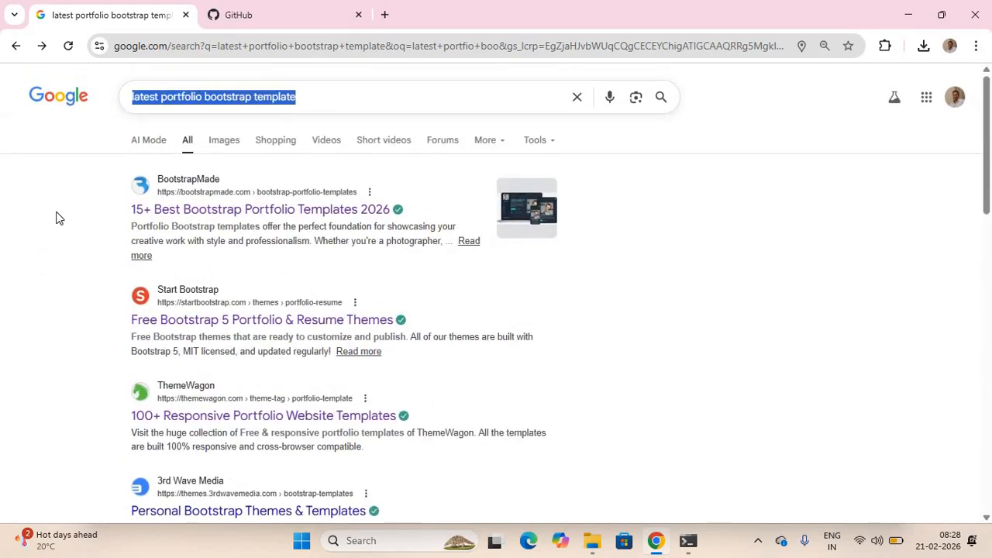
pyautogui.click(57, 217)
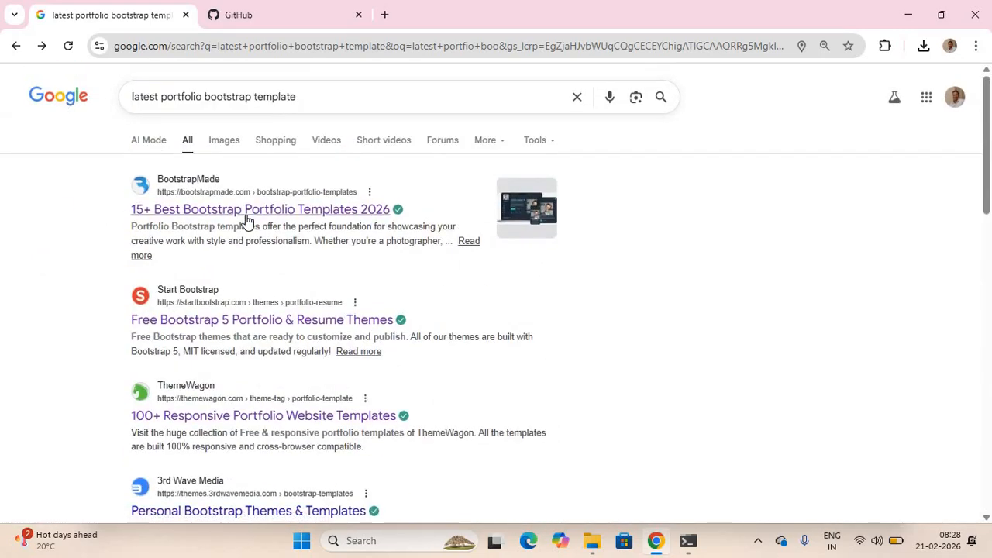
# Open the "15+ Best Bootstrap Portfolio Templates 2026" result and download the free version of the FolioOne template.
pyautogui.click(246, 209)
pyautogui.scroll(-8, 334, 277)
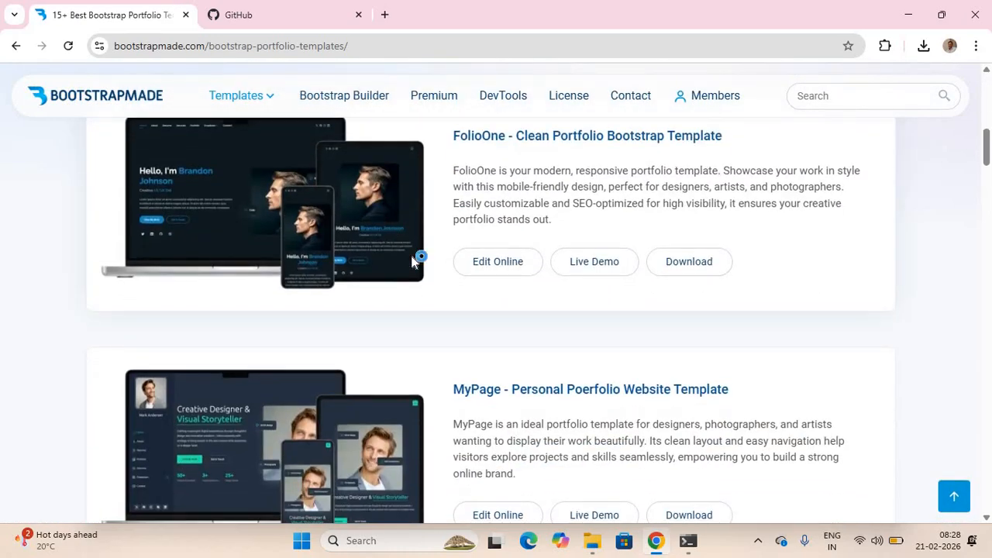
pyautogui.scroll(1, 682, 317)
pyautogui.click(711, 323)
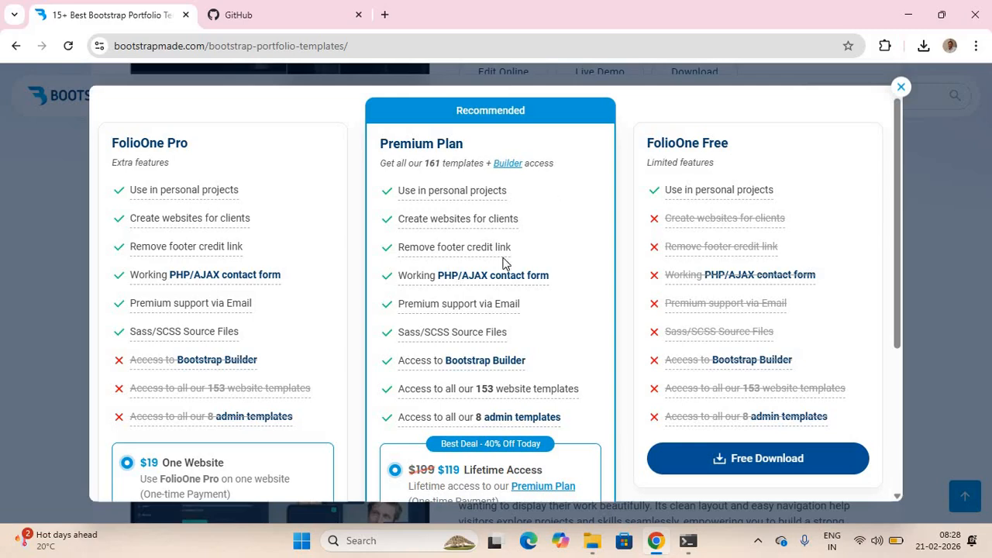
pyautogui.click(756, 458)
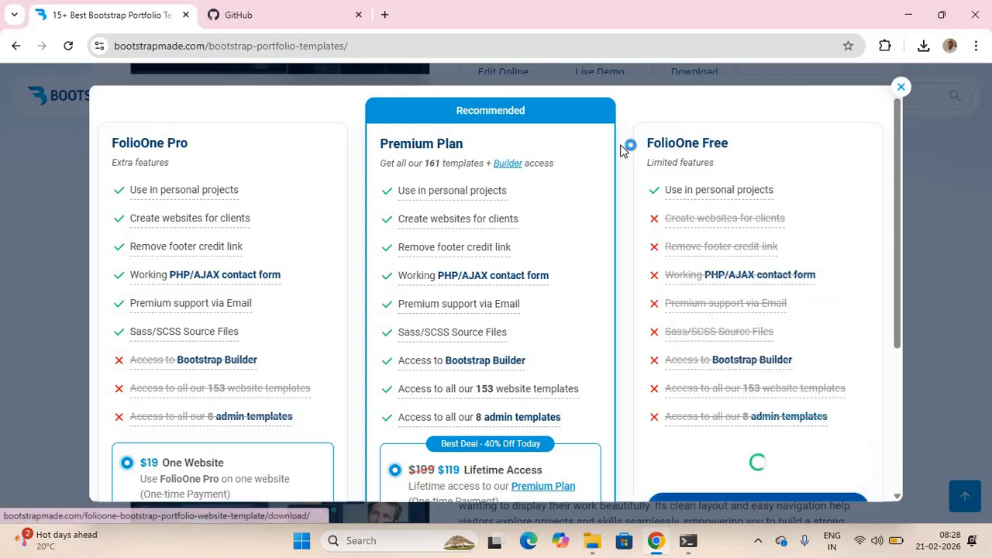
# Locate the FolioOne download through the browser's download history and show the Downloads folder.
pyautogui.click(923, 45)
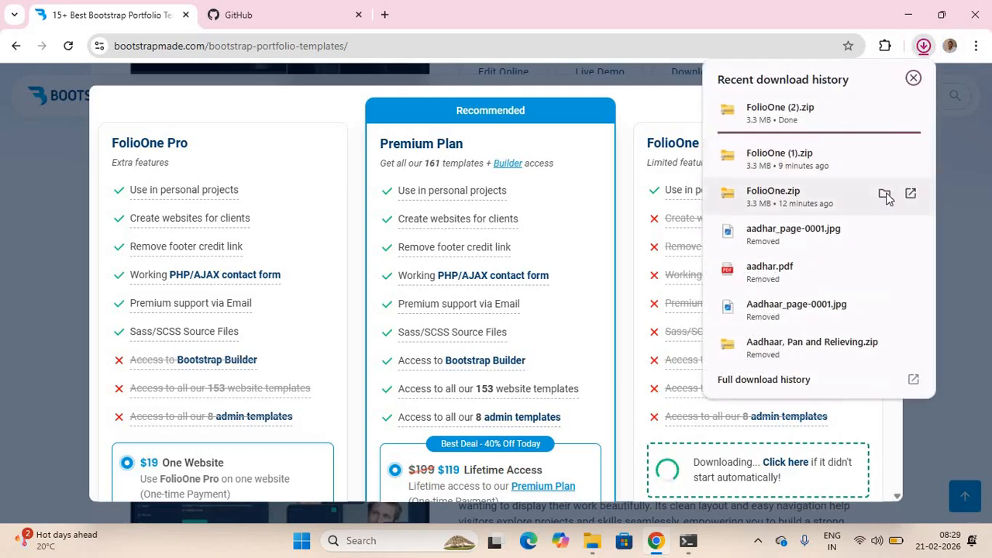
pyautogui.click(885, 195)
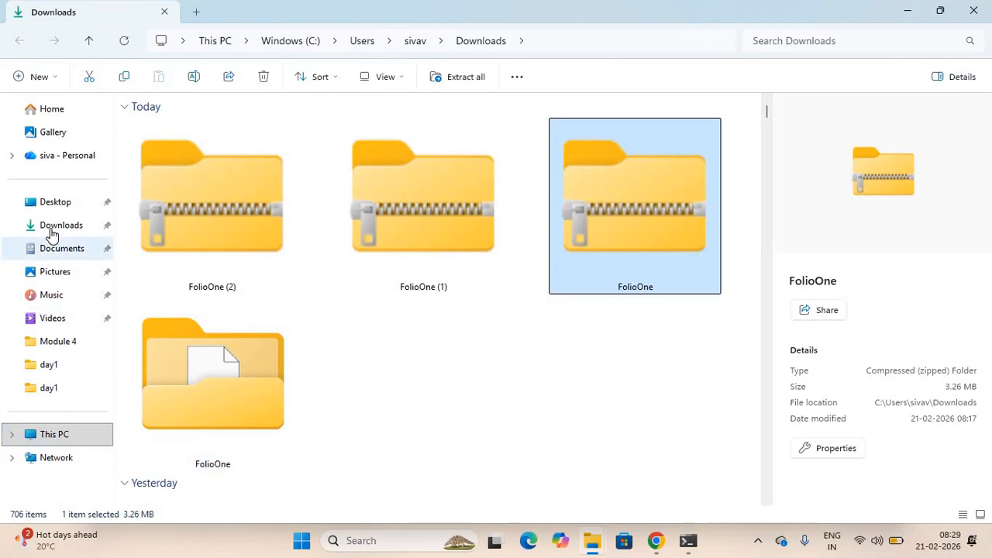
pyautogui.click(50, 226)
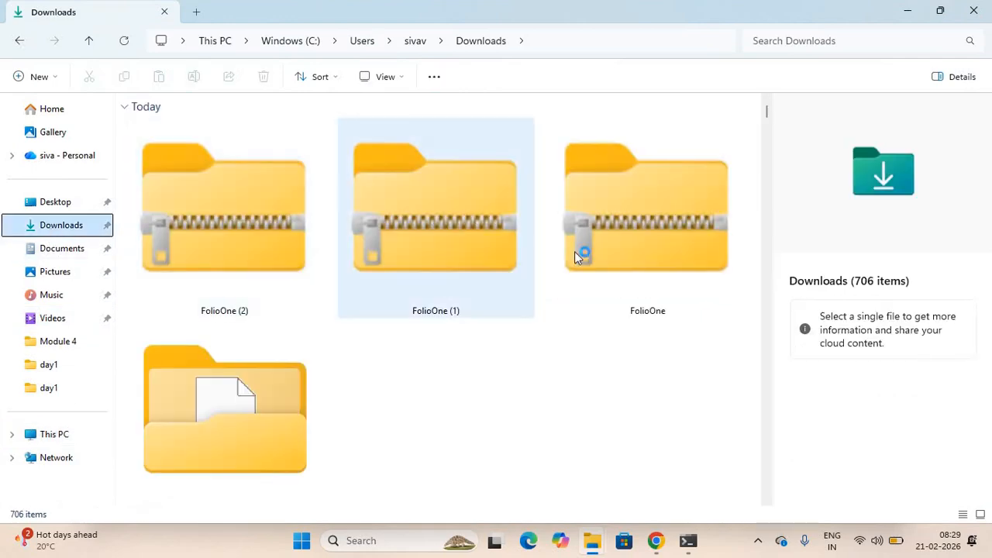
# Extract the FolioOne (2) archive to its default folder in Downloads and close the extracted files window.
pyautogui.scroll(-1, 331, 317)
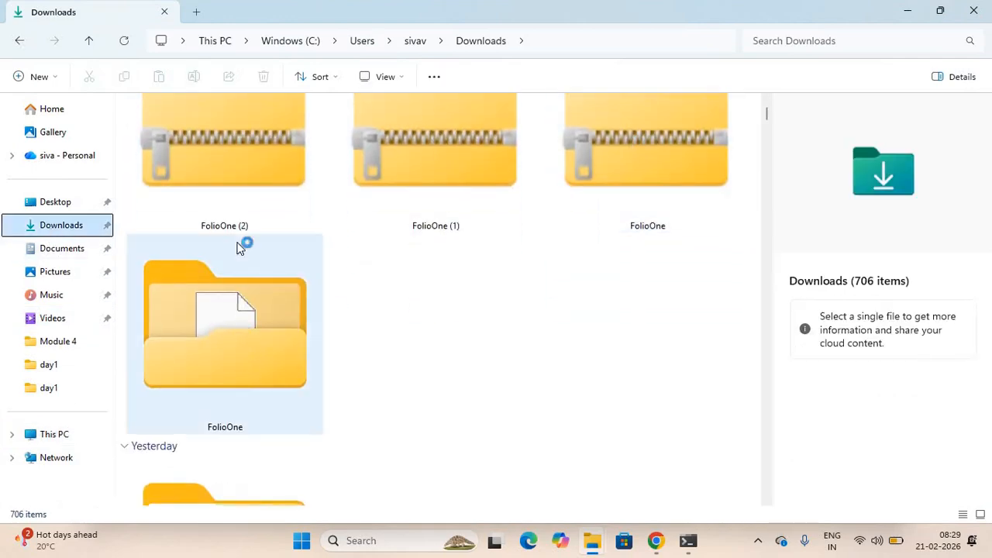
pyautogui.scroll(1, 264, 181)
pyautogui.click(263, 175)
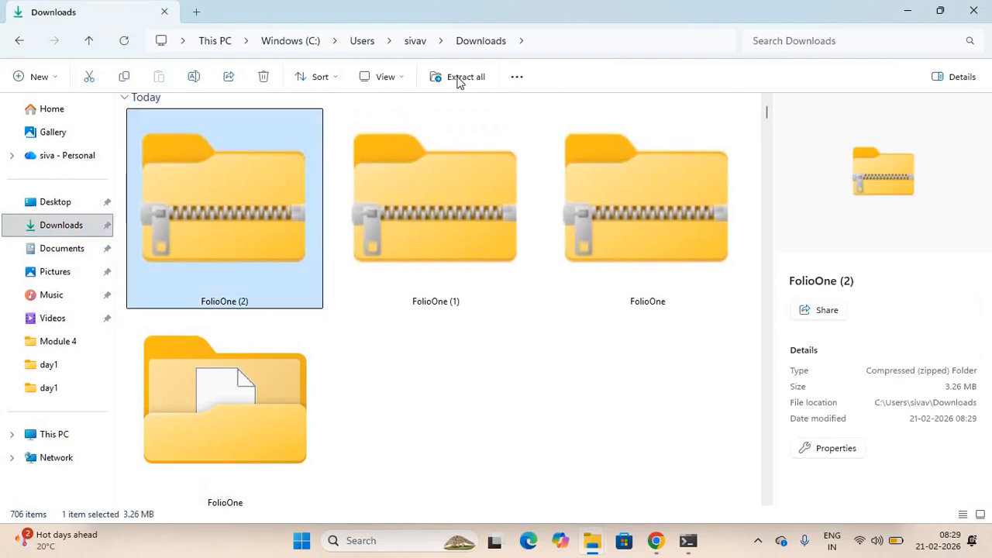
pyautogui.click(469, 76)
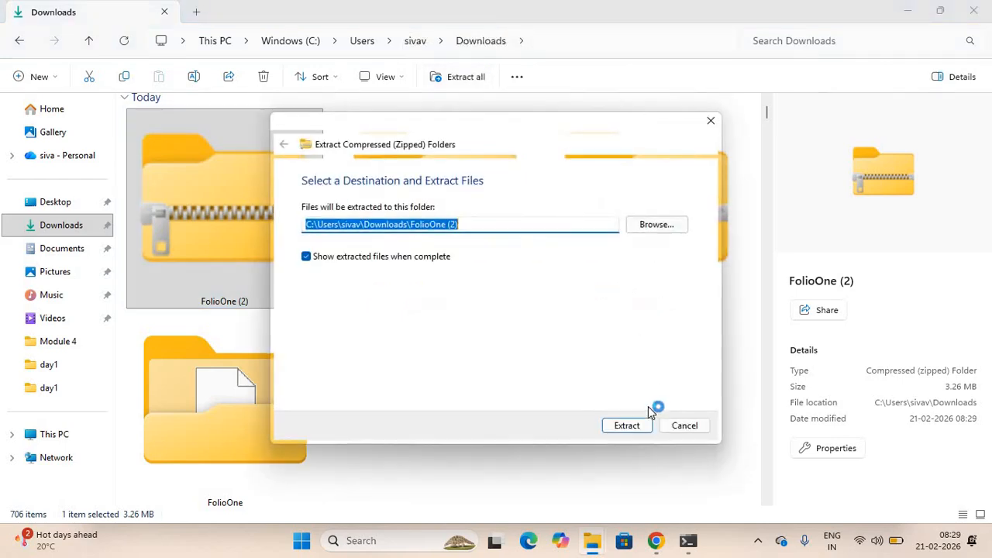
pyautogui.click(627, 426)
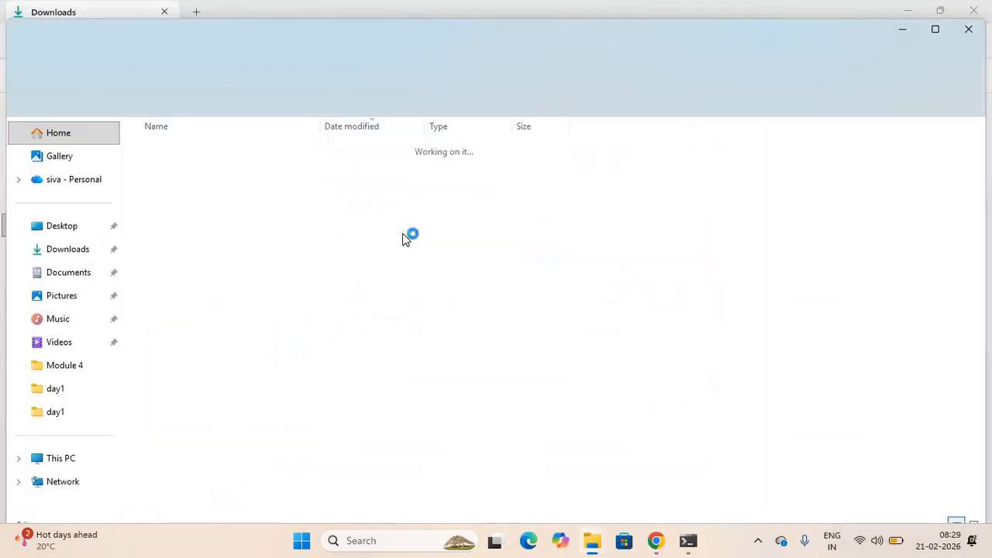
pyautogui.click(969, 27)
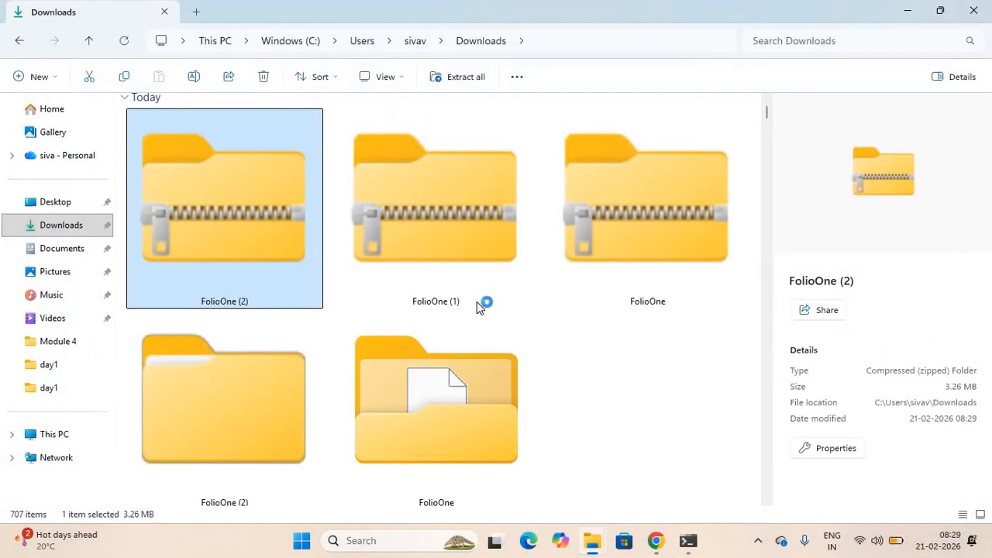
# Open the FolioOne folder in Downloads and select its index HTML file.
pyautogui.scroll(-2, 476, 302)
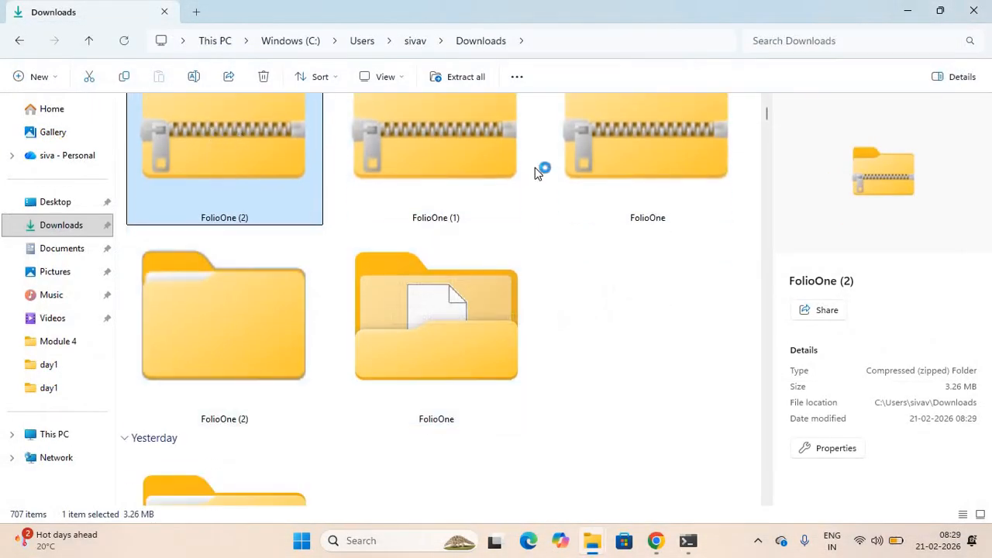
pyautogui.scroll(2, 589, 209)
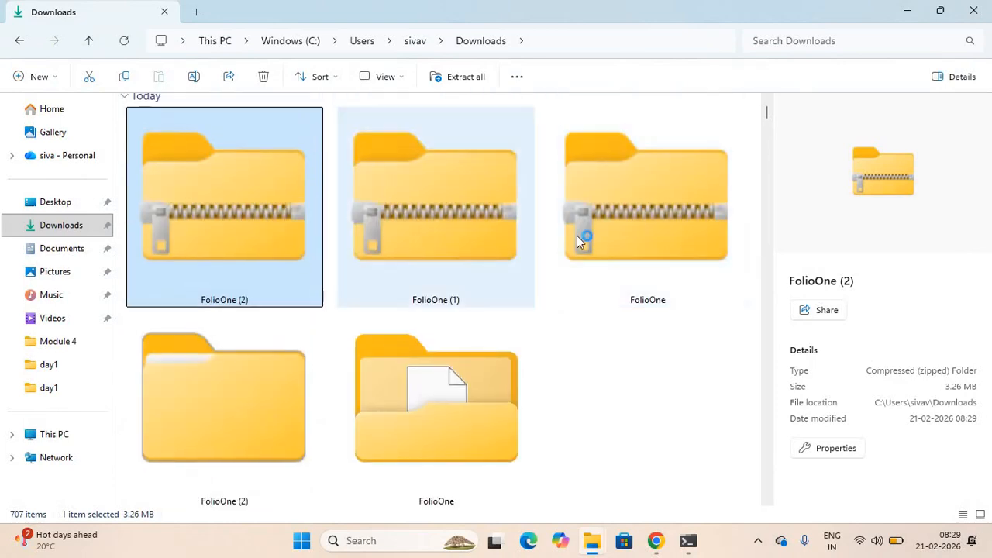
pyautogui.click(473, 213)
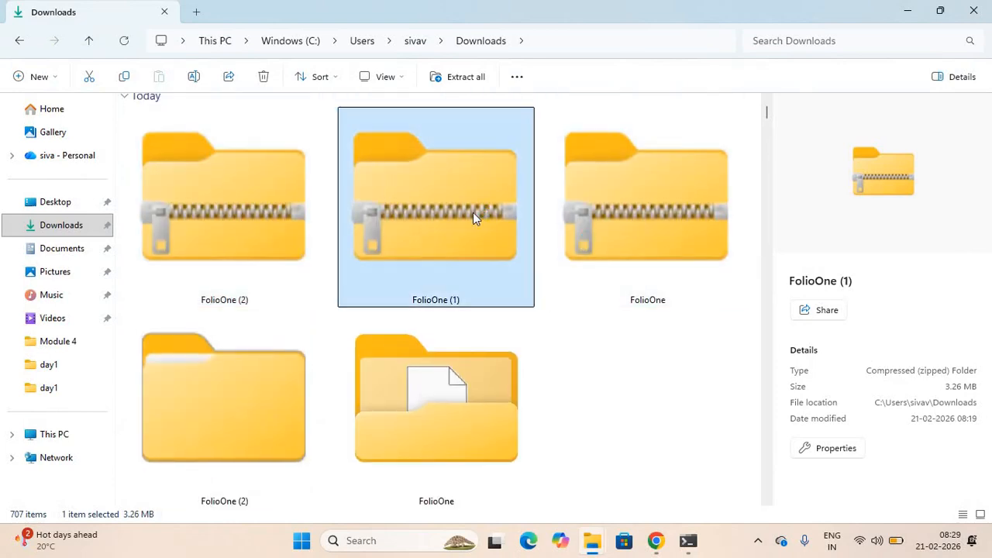
pyautogui.click(505, 417)
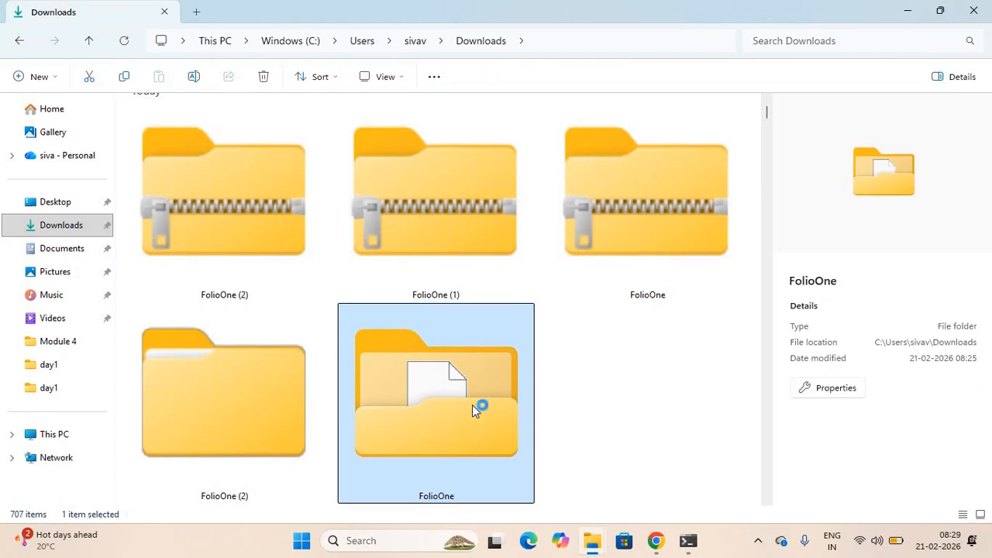
pyautogui.doubleClick(464, 367)
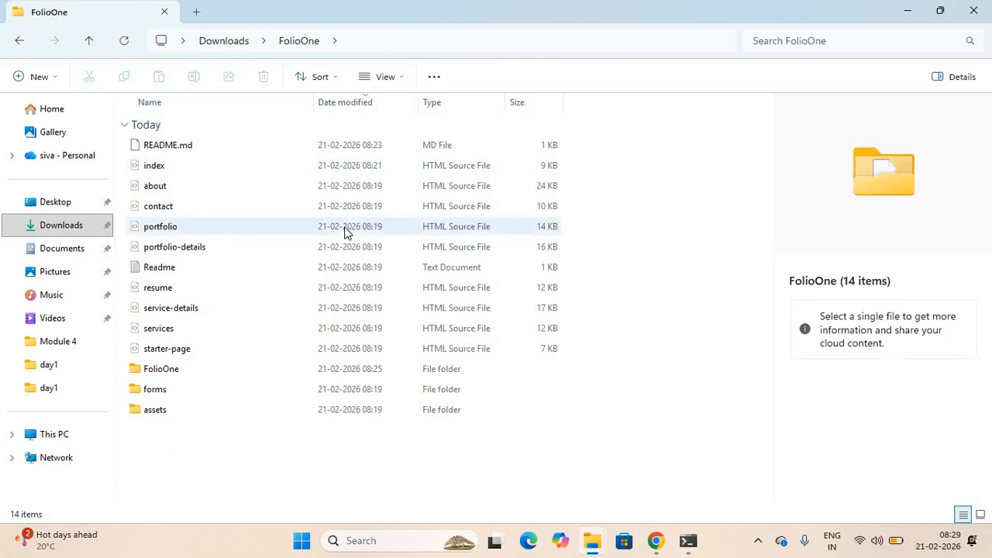
pyautogui.click(187, 162)
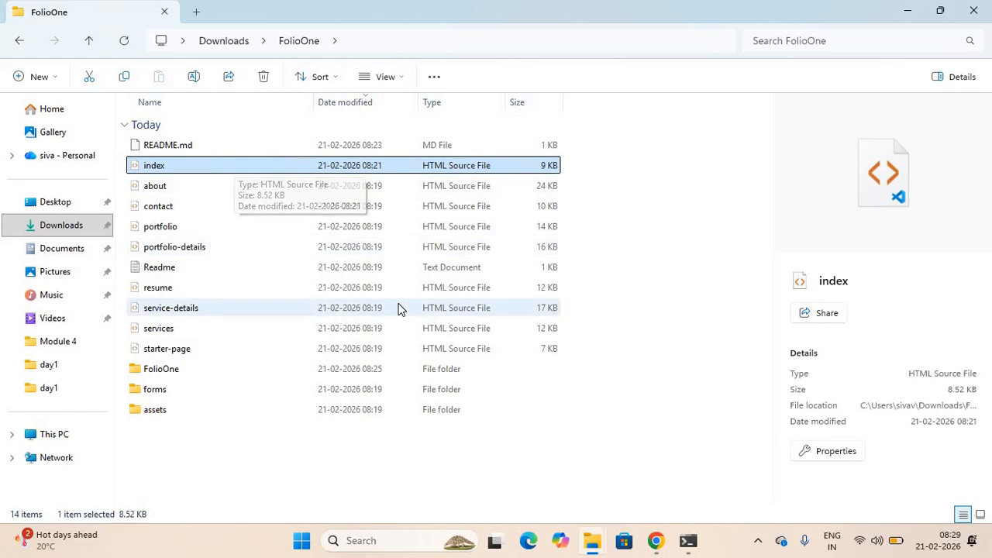
# Switch to GitHub in Chrome and start creating a new repository from the dashboard.
pyautogui.click(656, 543)
pyautogui.click(308, 6)
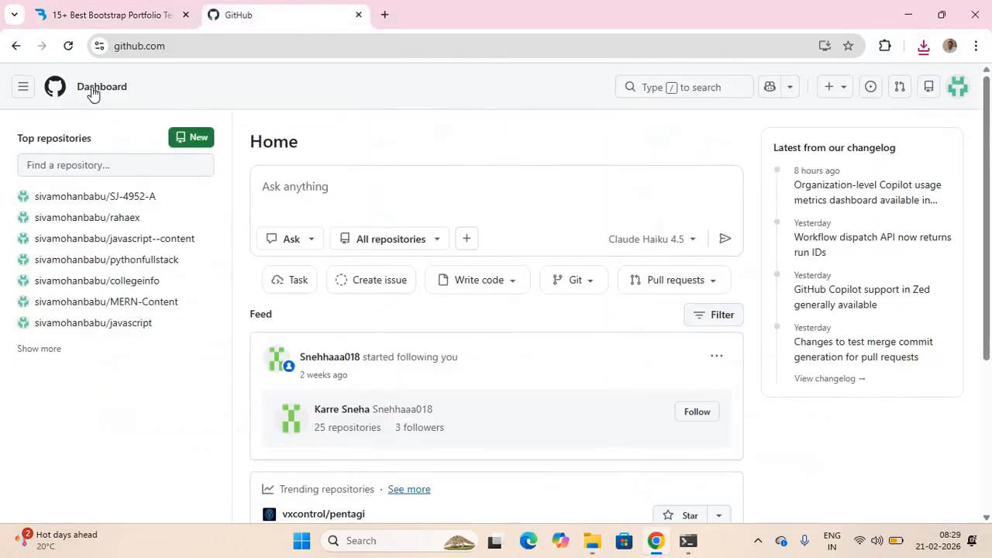
pyautogui.click(89, 85)
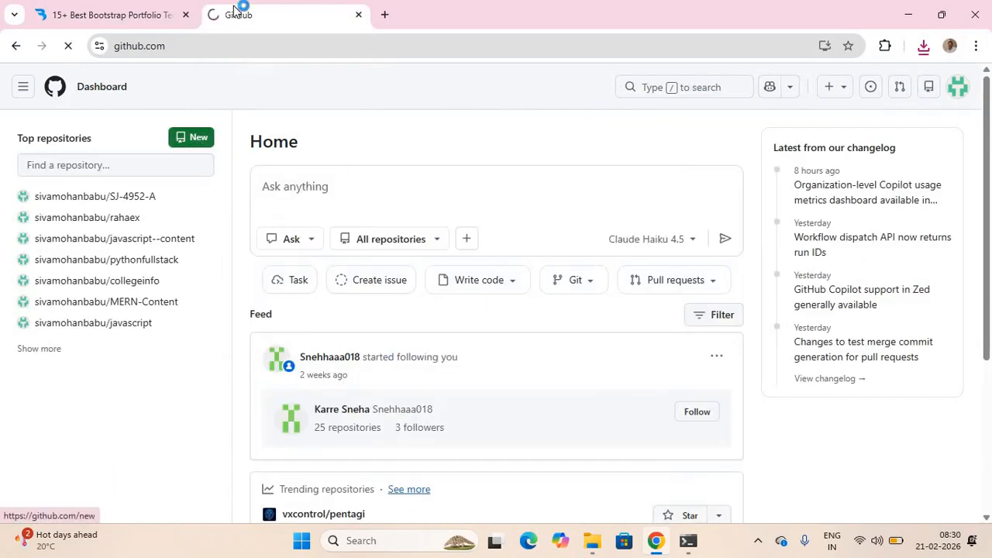
# Try naming the new repository with the owner's first name followed by "-portfolio".
pyautogui.click(436, 251)
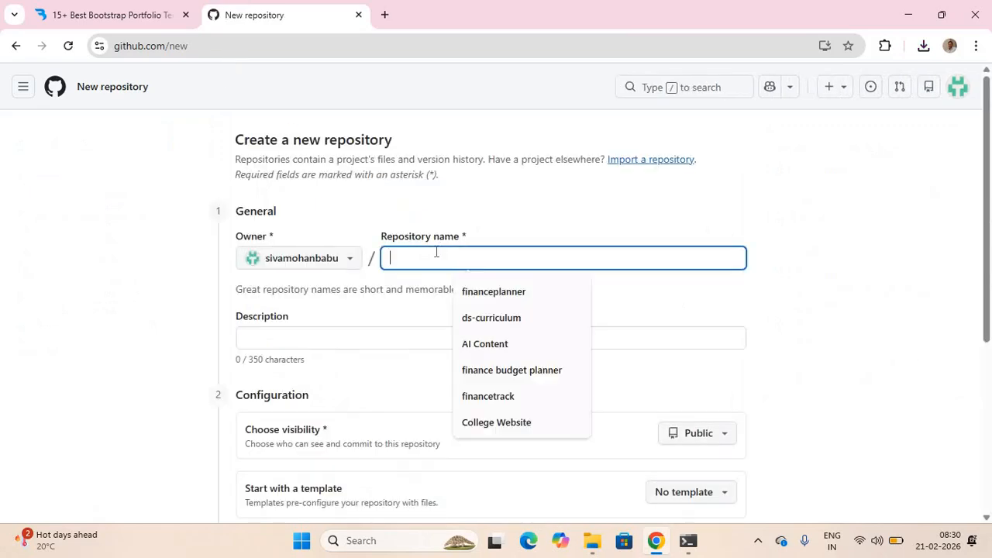
pyautogui.write('siva-port')
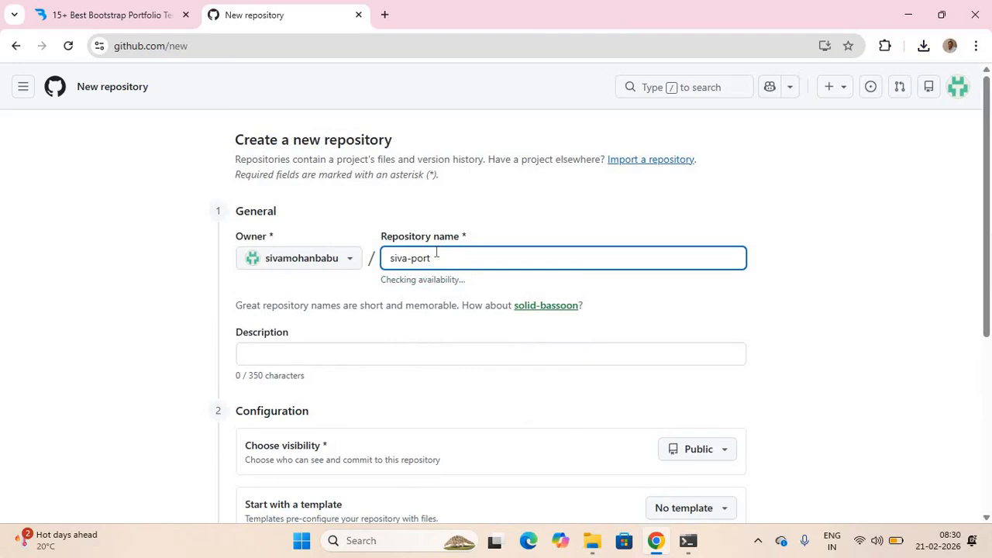
pyautogui.write('filio')
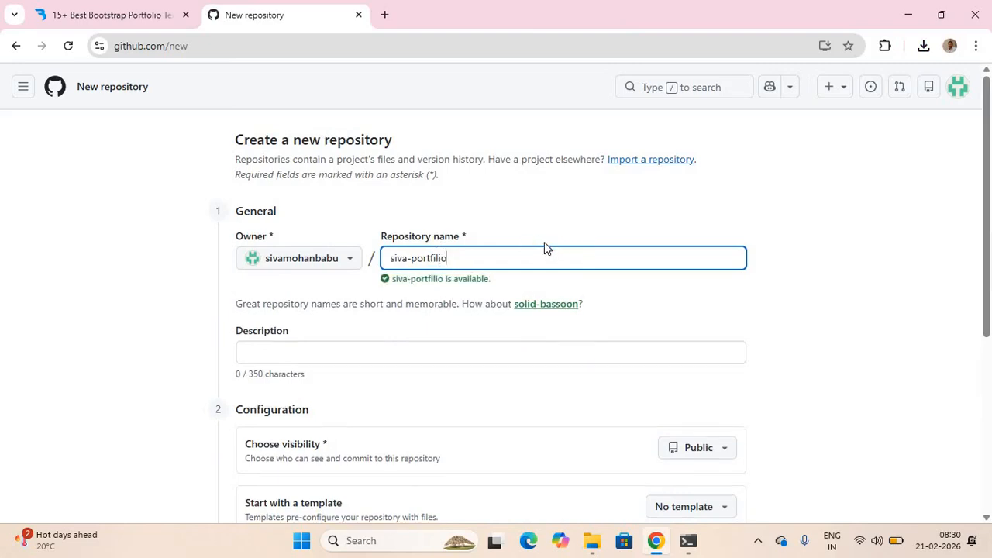
pyautogui.press('BackSpace')
pyautogui.press('BackSpace')
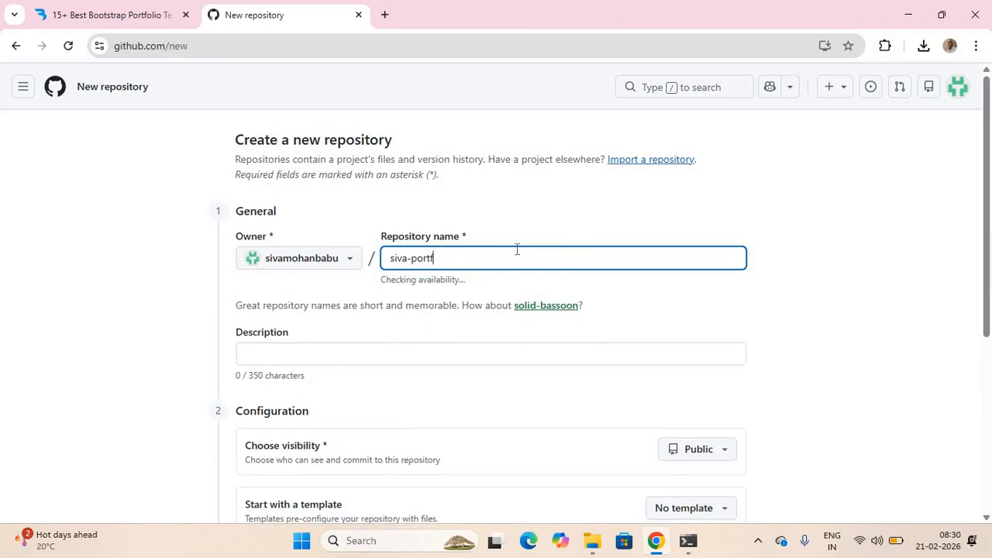
pyautogui.write('olio')
pyautogui.hotkey('ctrl', '+')
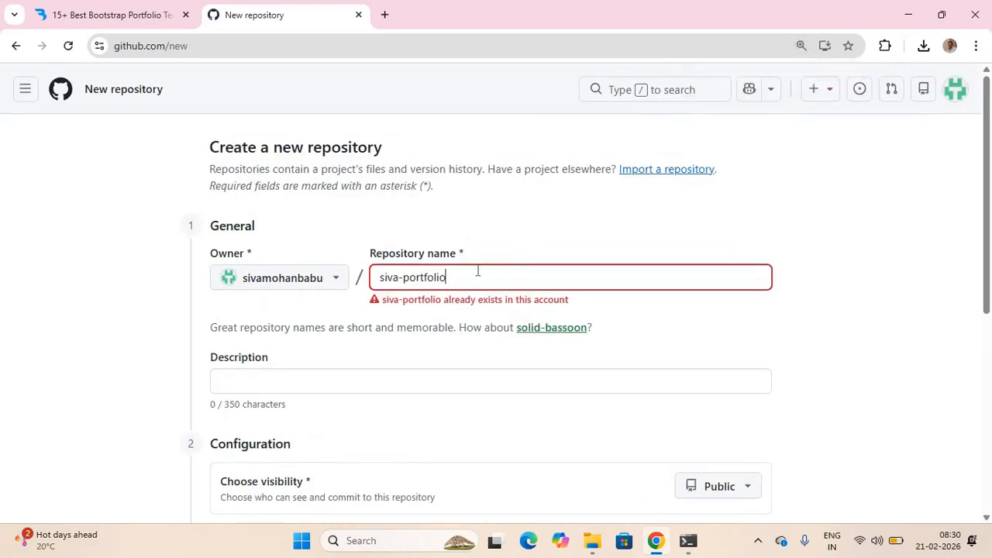
# Name the repository "portfolio-" followed by the owner's full name and create it as a public repository without a README.
pyautogui.hotkey('shift', 'Home')
pyautogui.press('BackSpace')
pyautogui.click(444, 286)
pyautogui.write('-siva')
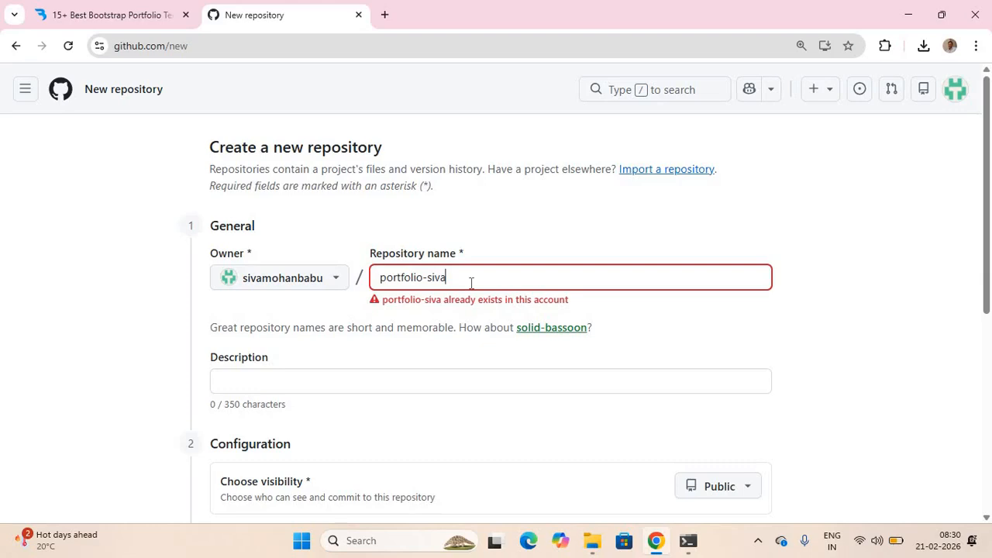
pyautogui.write('m')
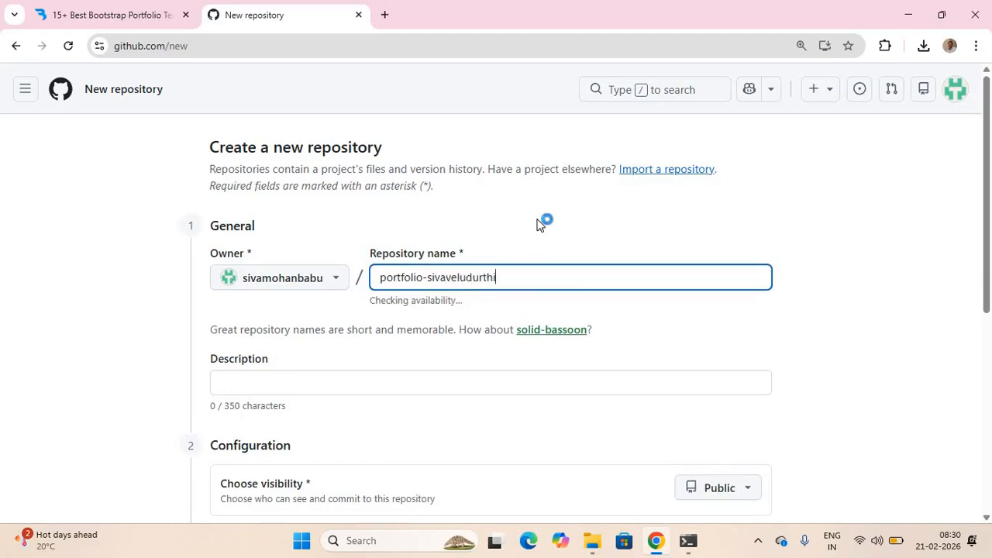
pyautogui.scroll(-5, 540, 224)
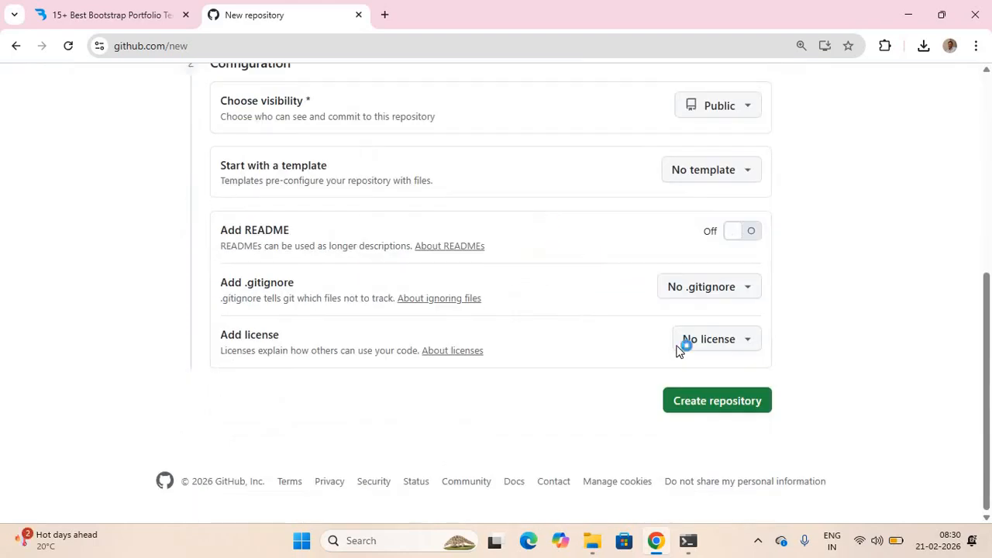
pyautogui.click(704, 400)
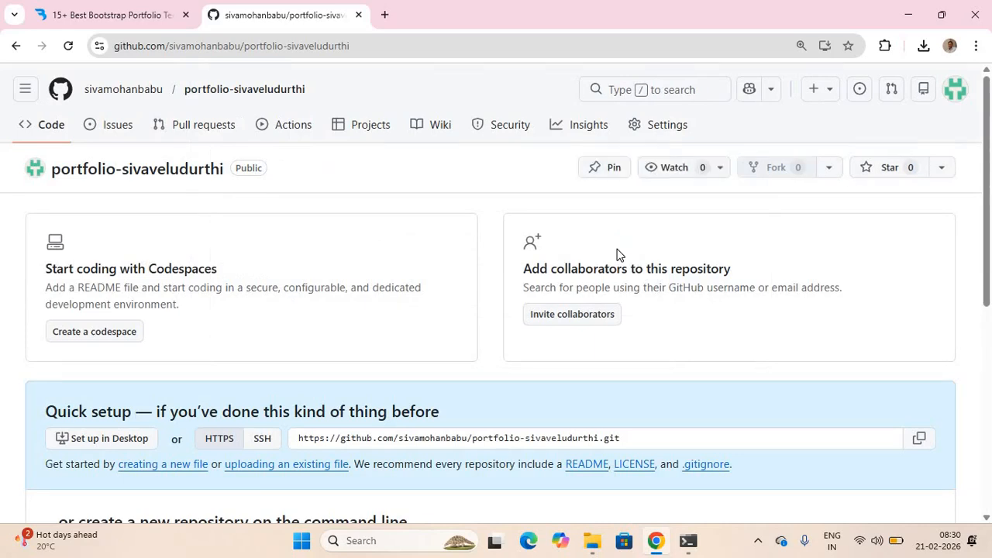
# Switch to the FolioOne folder in File Explorer and open it in a maximized Visual Studio Code window through a command prompt.
pyautogui.scroll(-3, 617, 253)
pyautogui.scroll(-2, 618, 254)
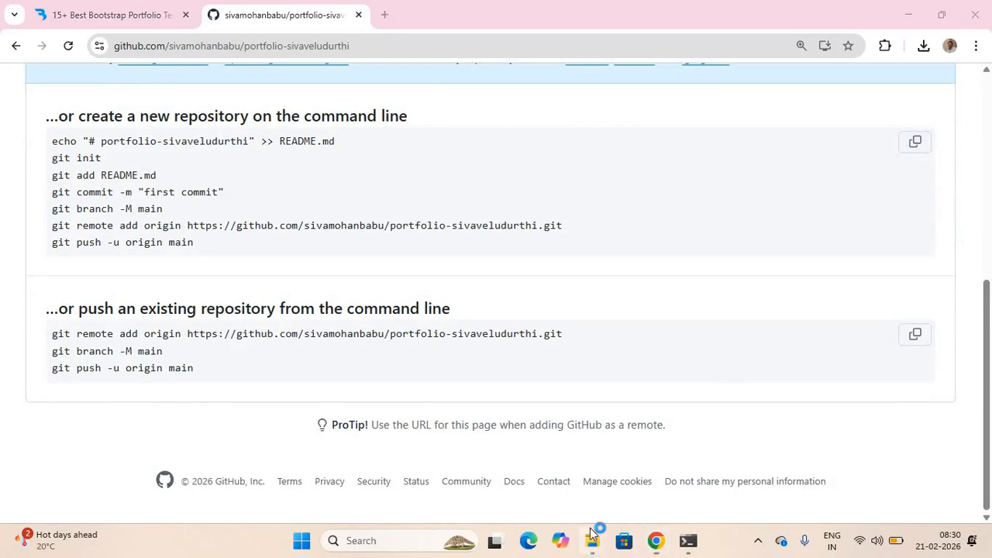
pyautogui.moveTo(593, 550)
pyautogui.moveTo(548, 478)
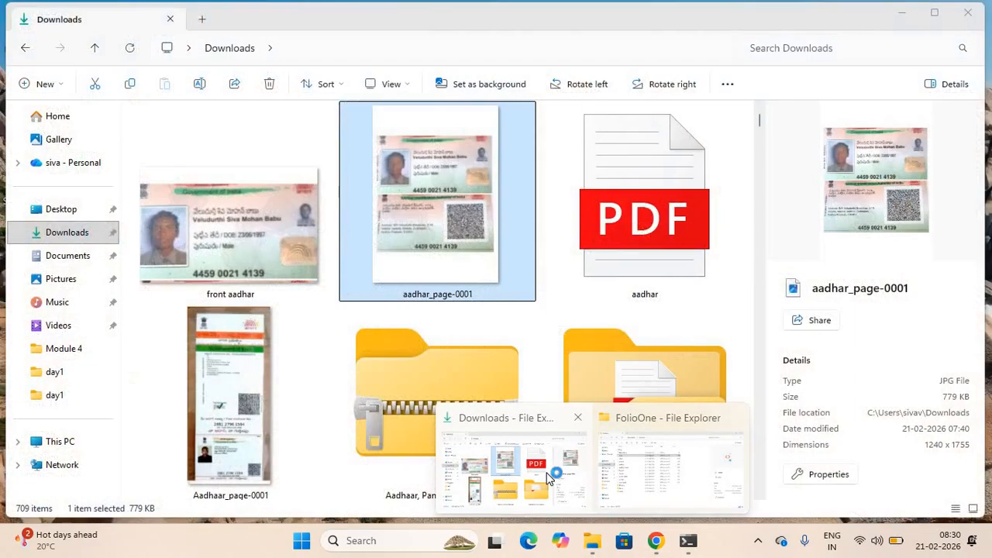
pyautogui.click(650, 469)
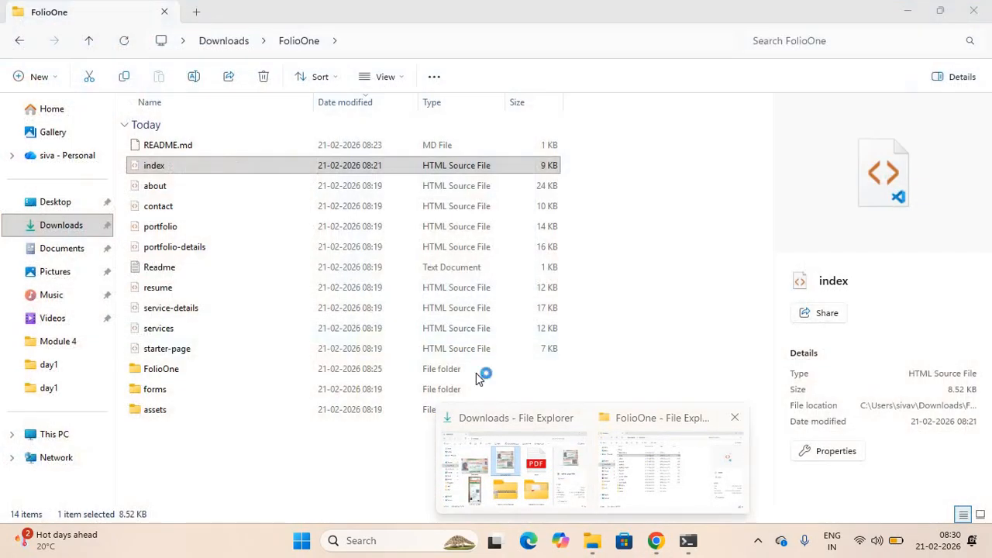
pyautogui.click(366, 40)
pyautogui.write('cmd')
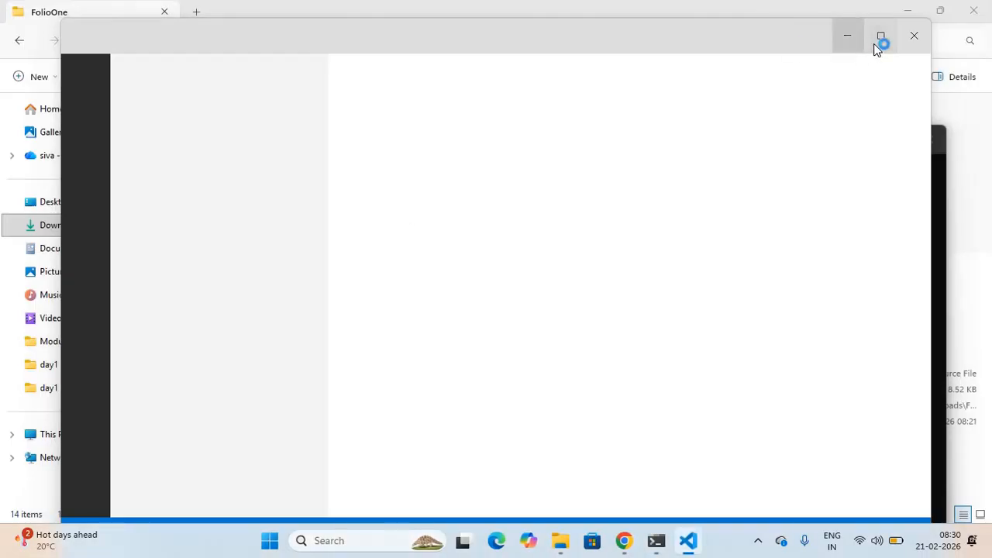
pyautogui.click(879, 40)
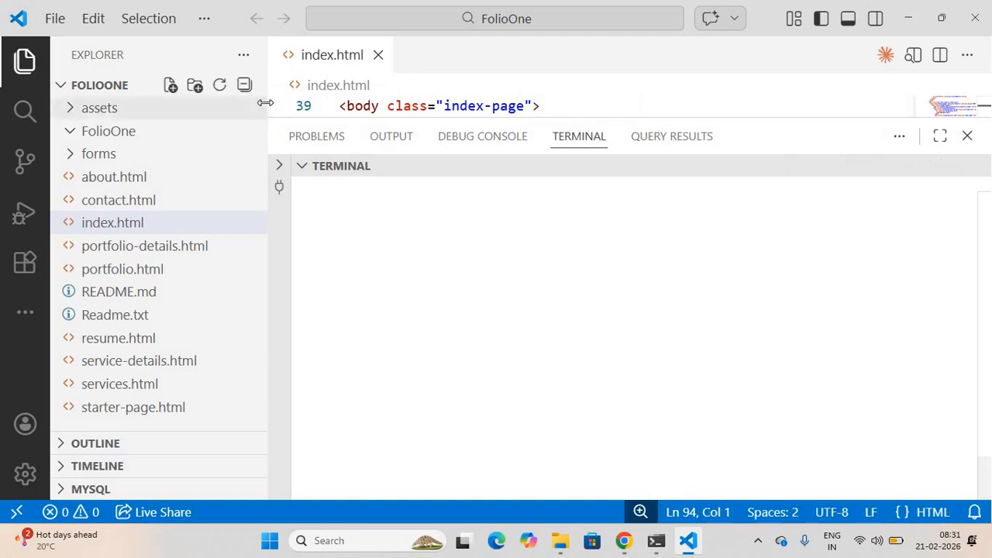
# Run GitHub's setup commands in the integrated terminal to initialize Git, commit README.md as "first commit", add the origin remote and push main.
pyautogui.moveTo(265, 103); pyautogui.dragTo(228, 155)
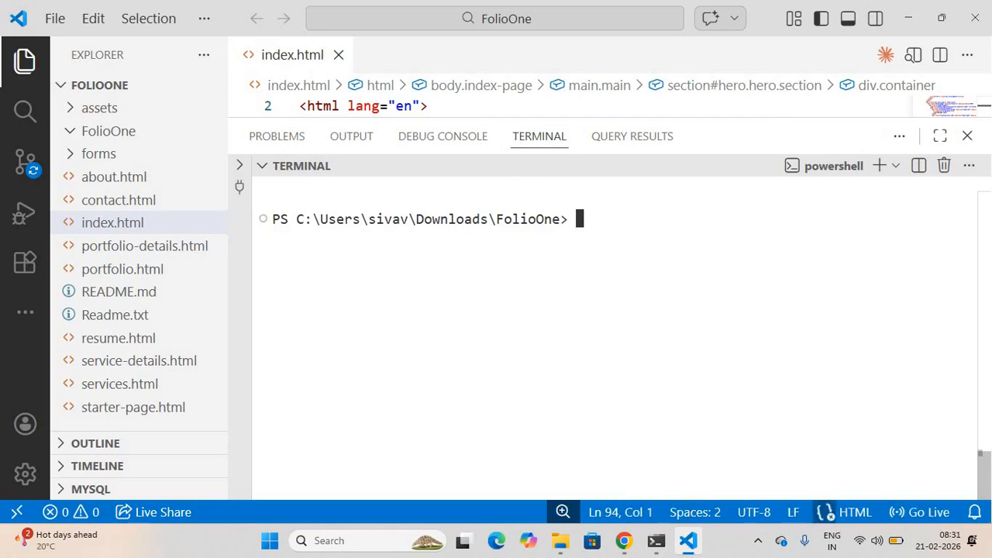
pyautogui.write('echo "# portfolio-sivaveludurthi" >> README.md git init git add README.md git commit -m "first commit" git branch -M main git remote add origin https://github.com/sivamohanbabu/portfolio-sivaveludurthi.git git push -u origin main')
pyautogui.press('Return')
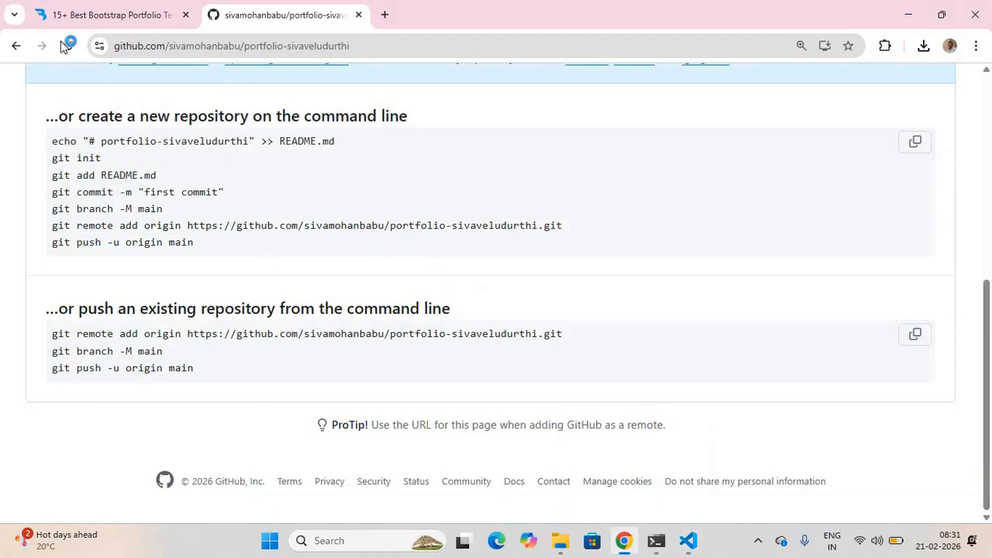
# Reload the new repository on GitHub and reopen it from the account's repository list to check its contents.
pyautogui.click(67, 46)
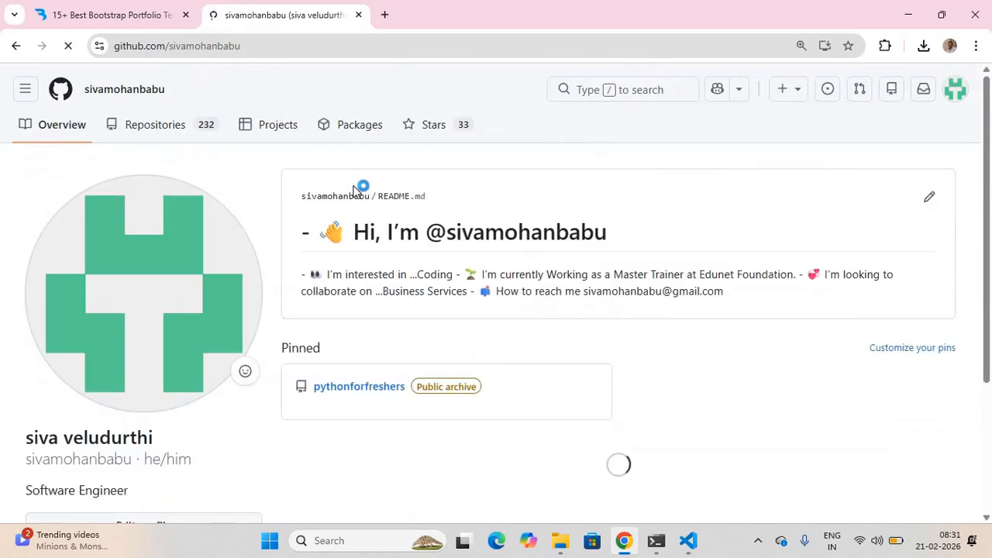
pyautogui.click(162, 126)
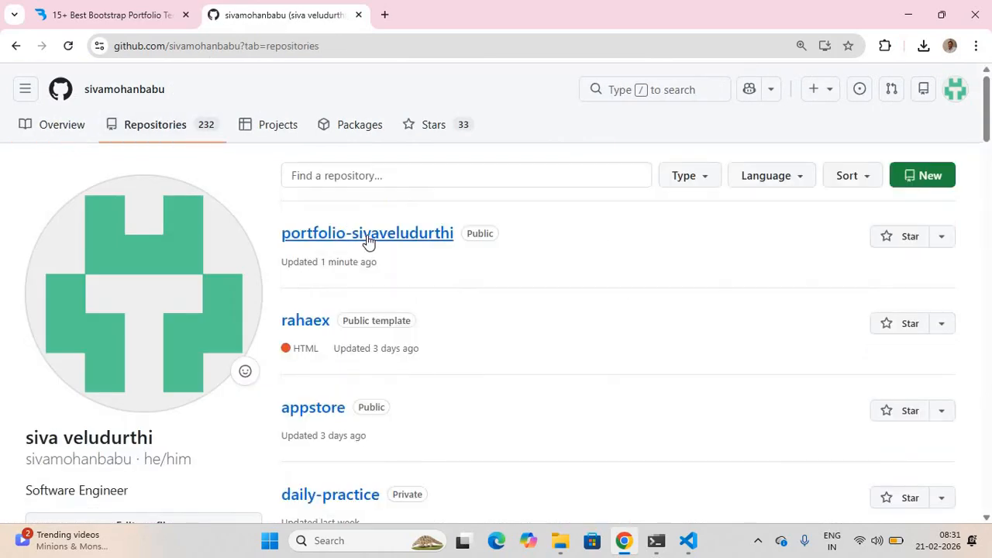
pyautogui.click(364, 237)
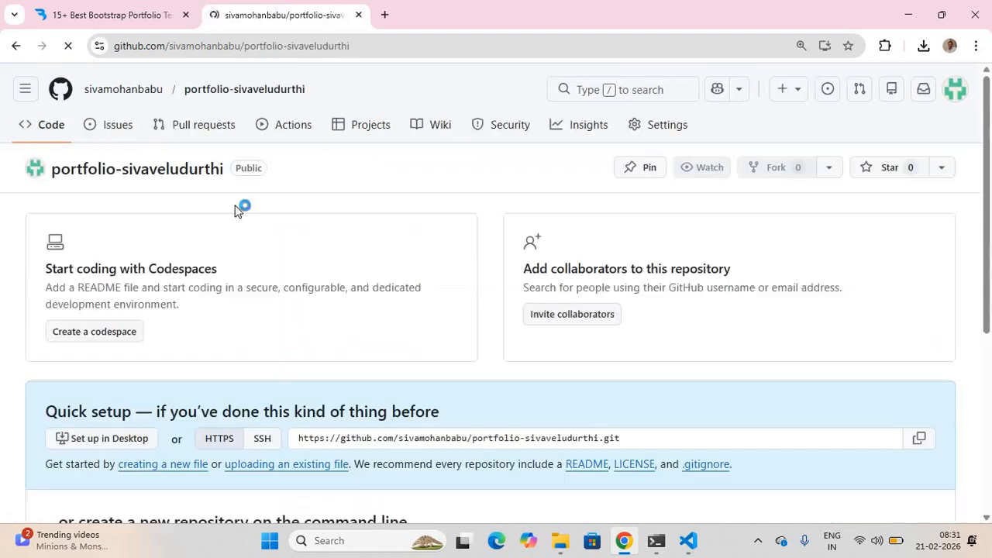
pyautogui.scroll(-10, 247, 276)
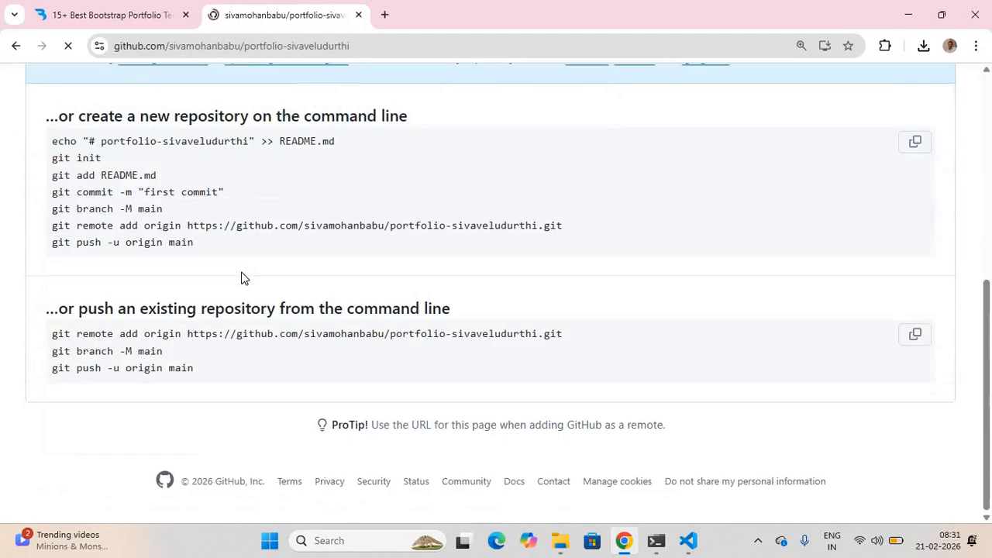
# Switch to Visual Studio Code and stage all project files with git add in the terminal.
pyautogui.click(686, 542)
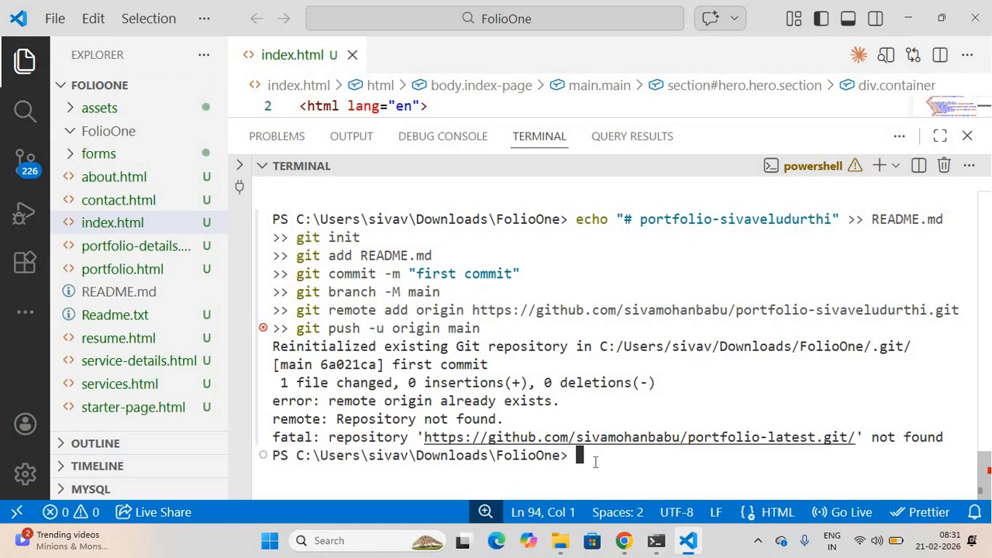
pyautogui.write('g')
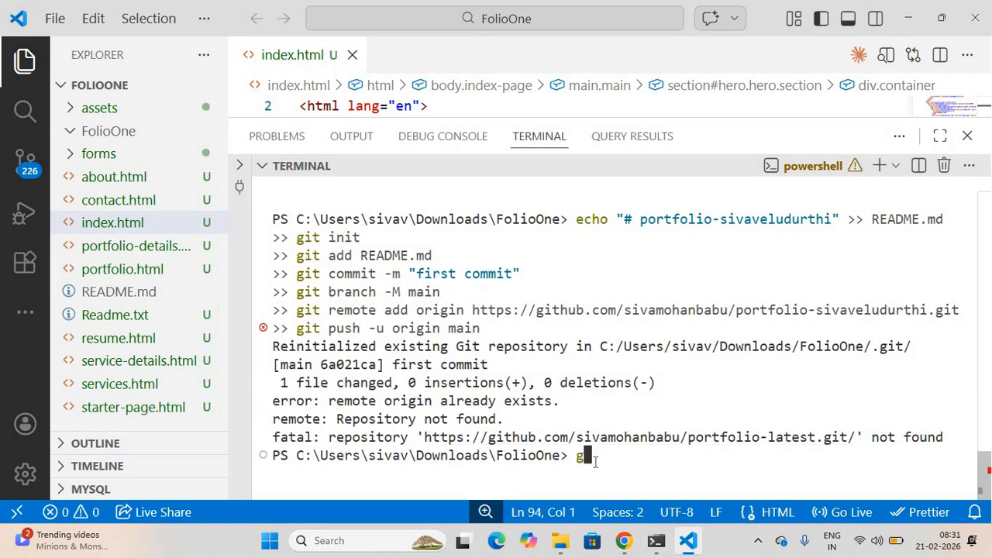
pyautogui.write('it add .')
pyautogui.press('Return')
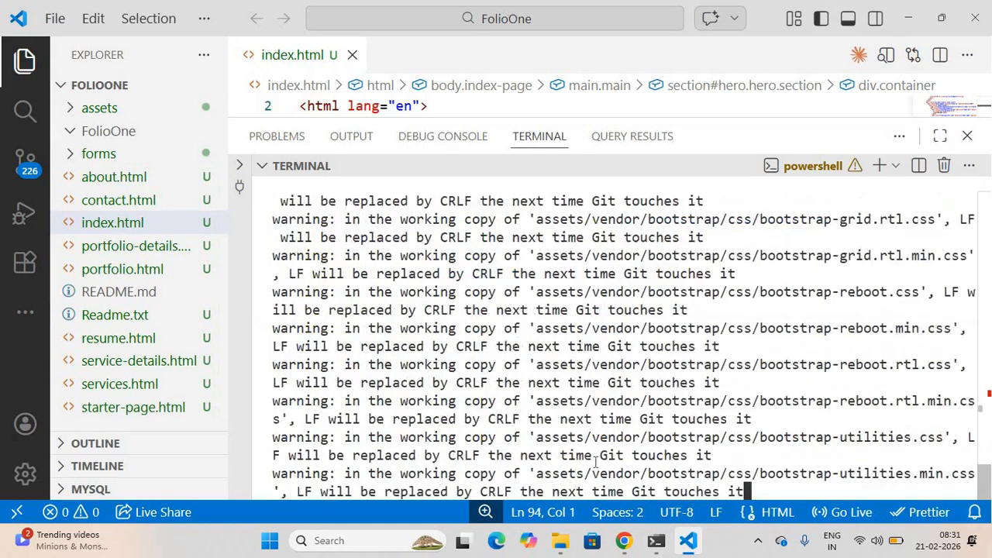
# Commit the staged files with the message "added code".
pyautogui.write('git c')
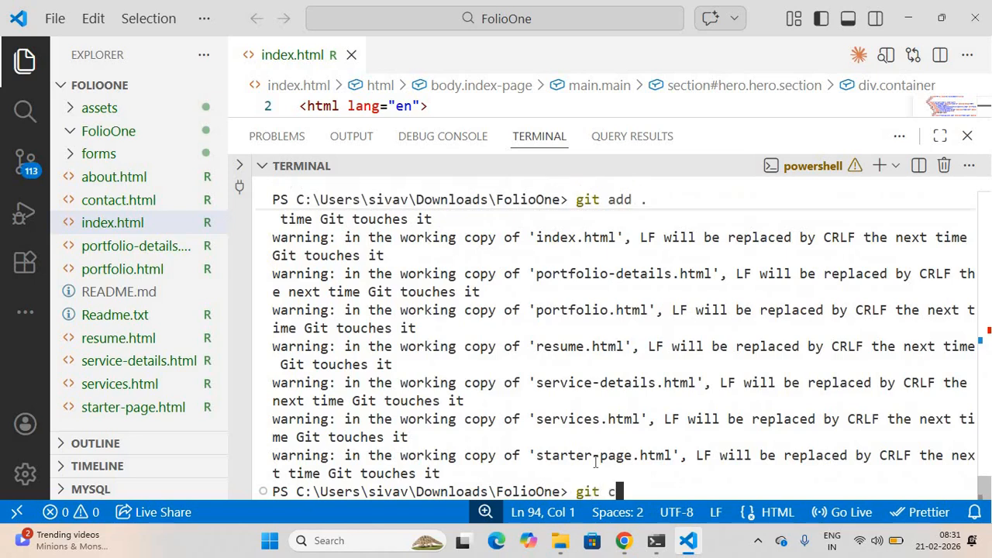
pyautogui.write('ommit')
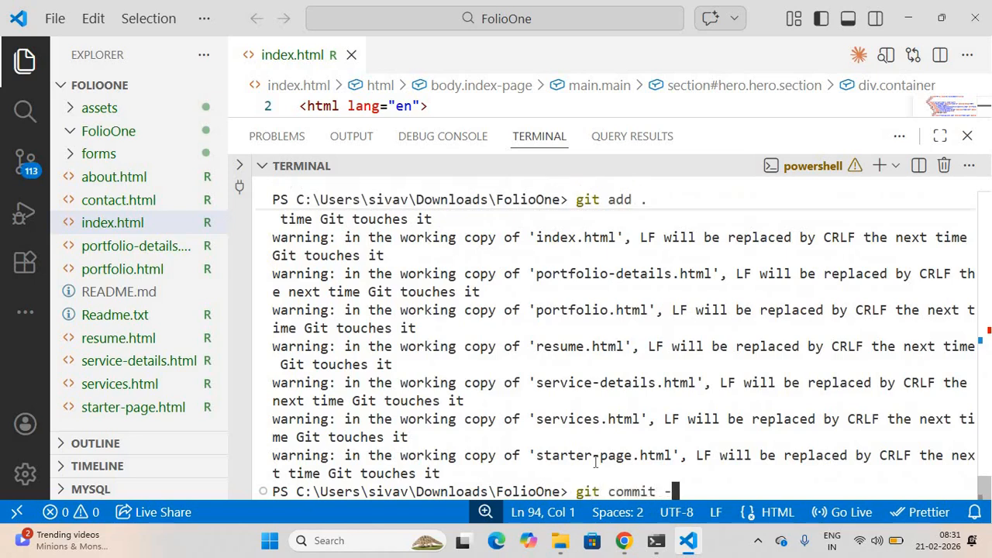
pyautogui.write(' -m "chan')
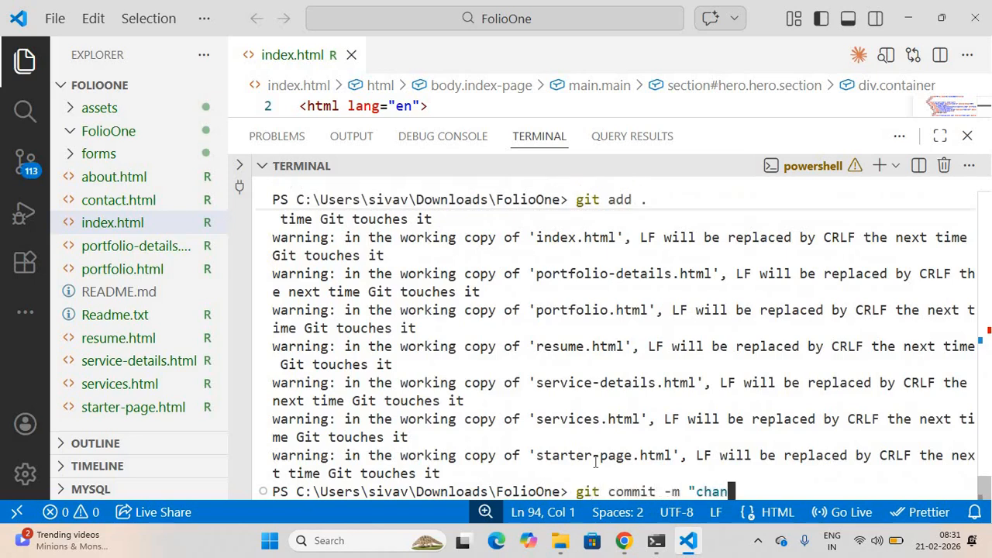
pyautogui.write('ges in cod')
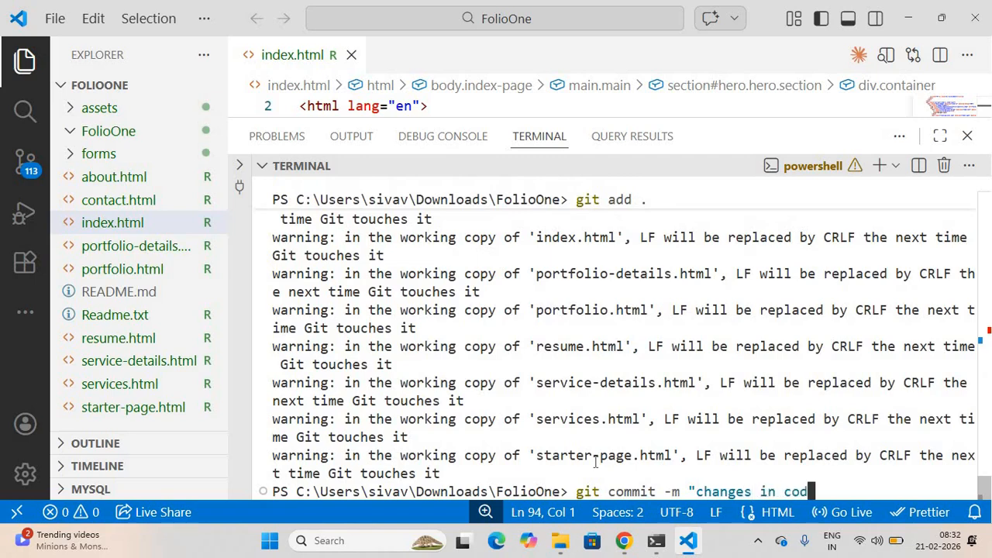
pyautogui.press('BackSpace')
pyautogui.press('BackSpace')
pyautogui.press('BackSpace')
pyautogui.press('BackSpace')
pyautogui.press('BackSpace')
pyautogui.press('BackSpace')
pyautogui.press('BackSpace')
pyautogui.press('BackSpace')
pyautogui.press('BackSpace')
pyautogui.press('BackSpace')
pyautogui.press('BackSpace')
pyautogui.press('BackSpace')
pyautogui.press('BackSpace')
pyautogui.press('BackSpace')
pyautogui.write('adde')
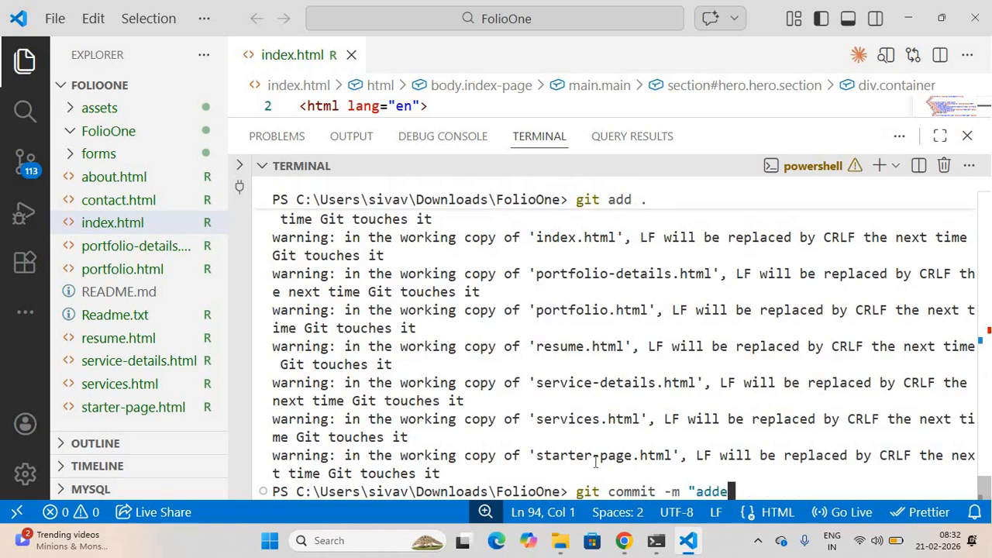
pyautogui.write('d code"')
pyautogui.press('Return')
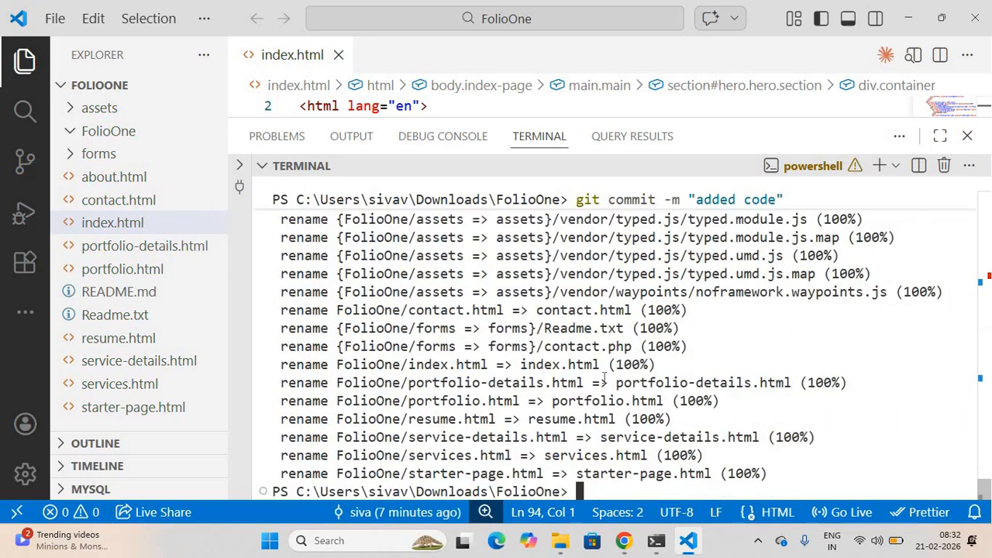
# Try to push the commits with git push and review the terminal output.
pyautogui.write('git')
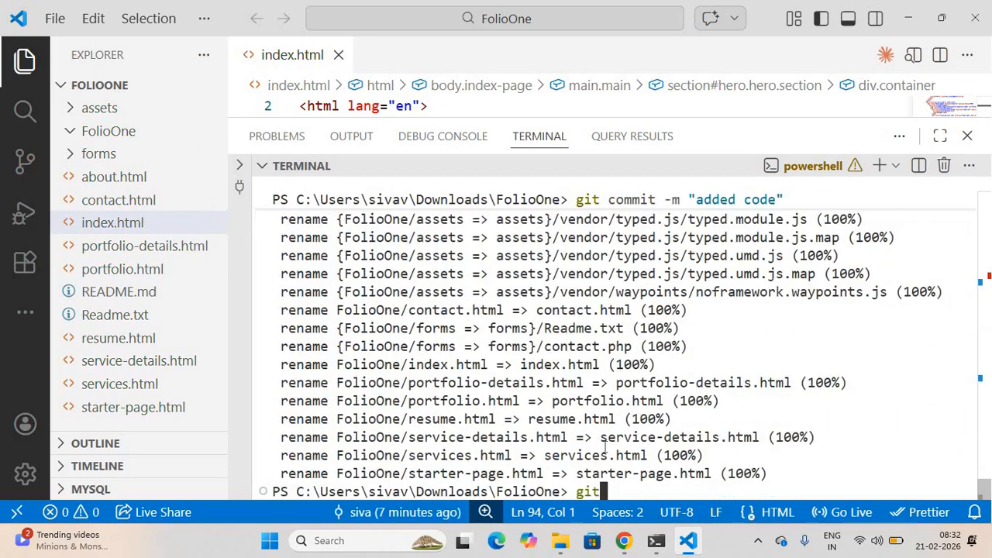
pyautogui.write(' push')
pyautogui.press('Return')
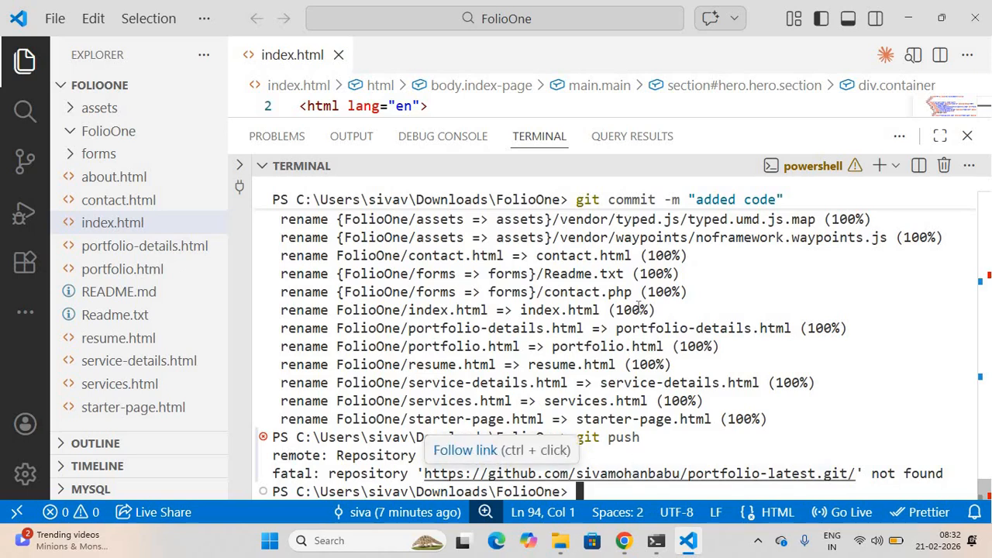
pyautogui.scroll(6, 449, 254)
pyautogui.scroll(10, 449, 254)
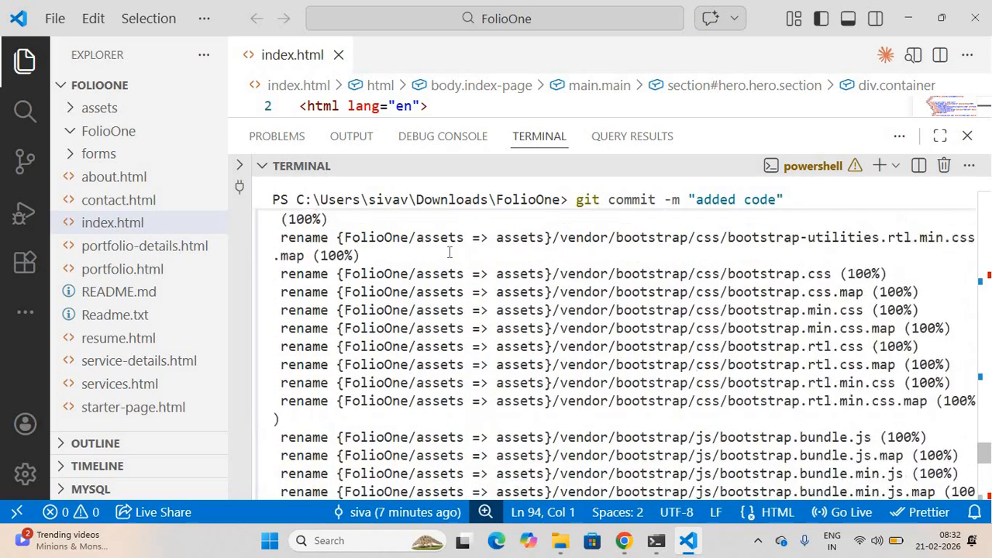
pyautogui.scroll(-5, 449, 255)
pyautogui.scroll(-8, 450, 254)
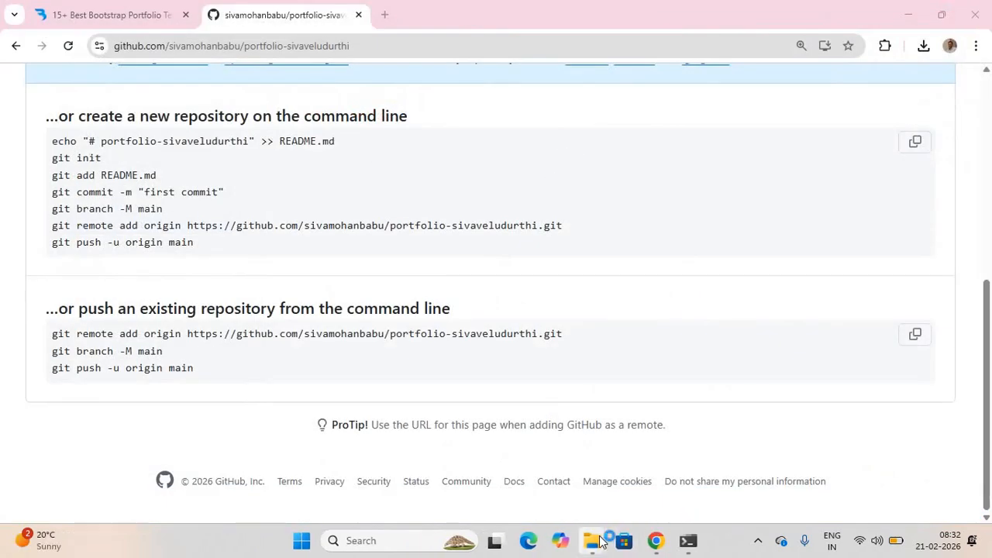
# Switch to File Explorer and open the FolioOne project folder inside FolioOne (2) in Downloads.
pyautogui.moveTo(591, 540)
pyautogui.click(498, 465)
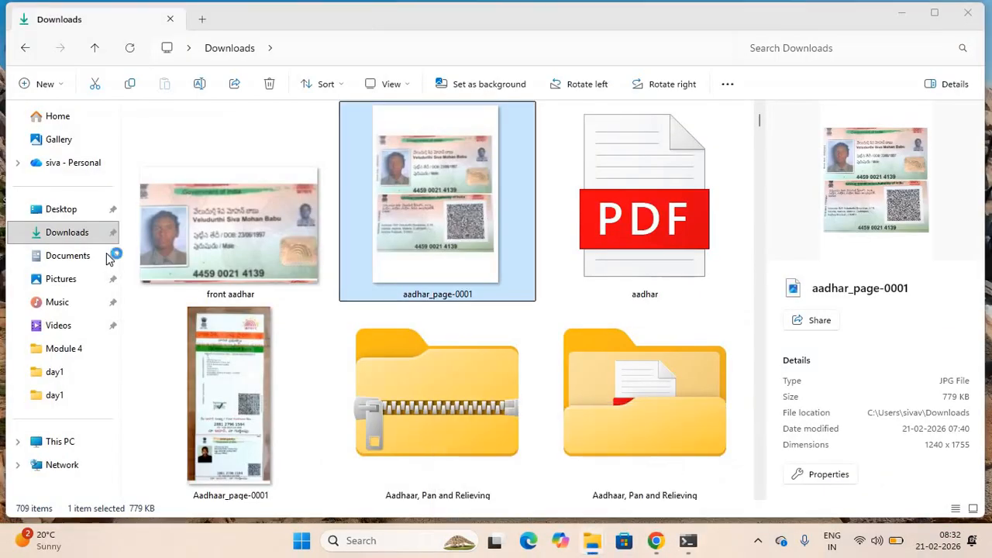
pyautogui.click(70, 235)
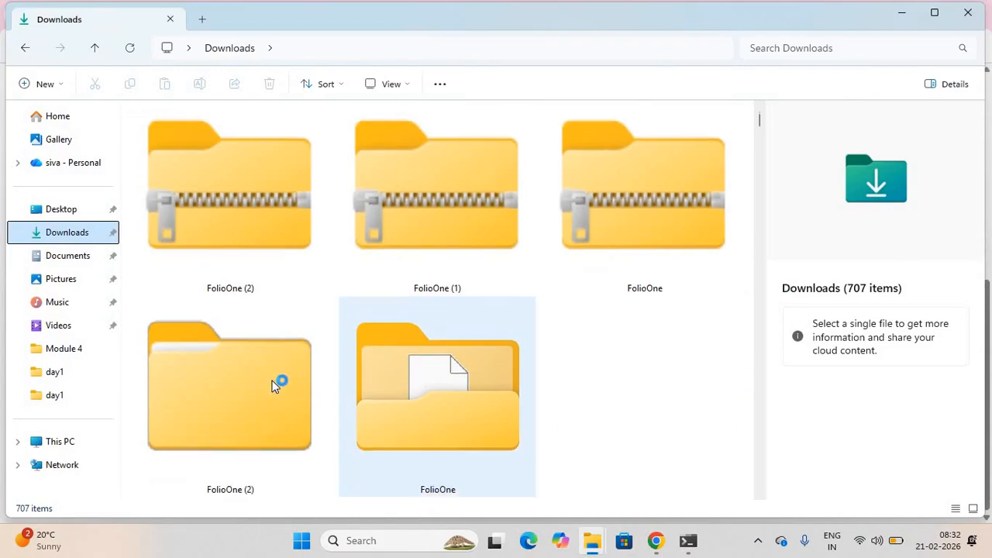
pyautogui.click(275, 385)
pyautogui.doubleClick(276, 385)
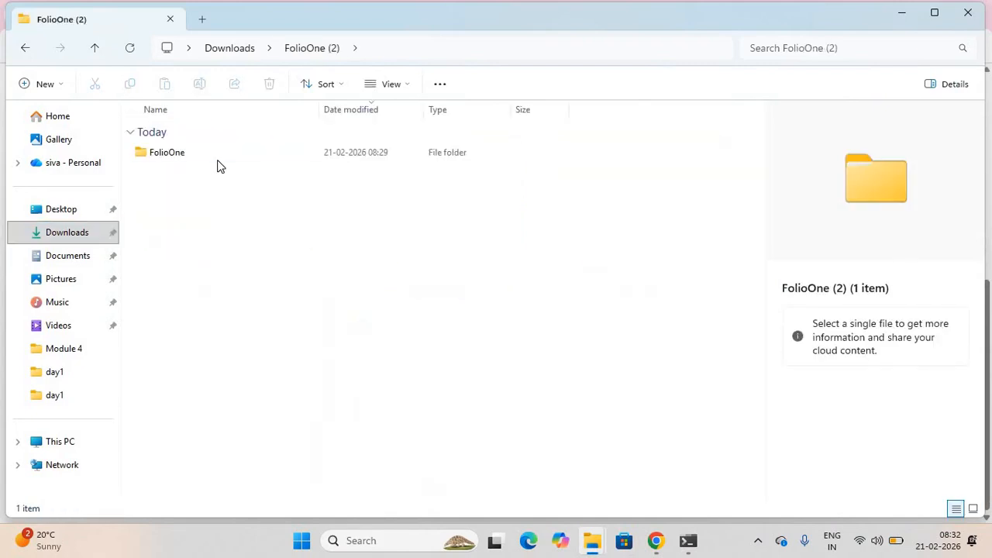
pyautogui.doubleClick(217, 153)
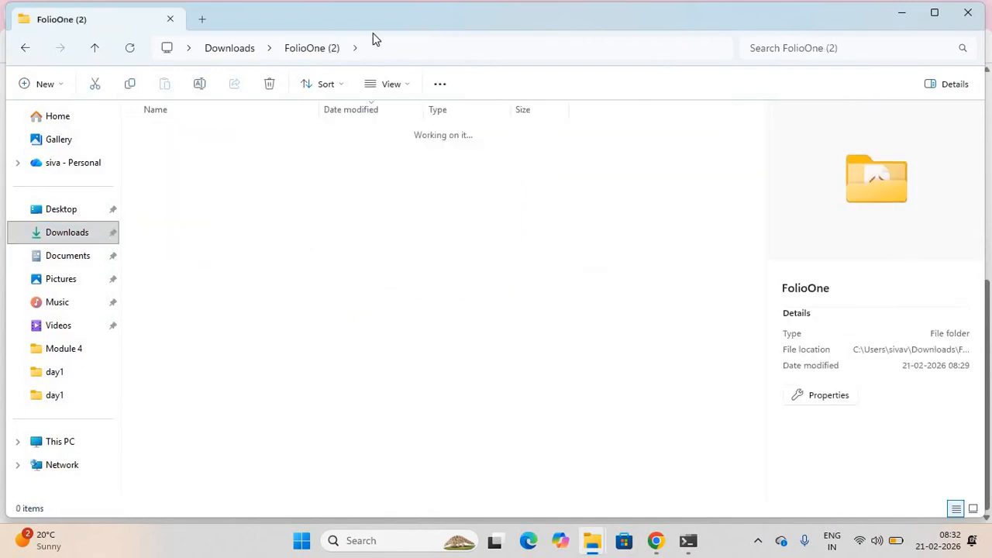
# Launch cmd in the FolioOne folder and open the project in a maximized Visual Studio Code window.
pyautogui.click(442, 50)
pyautogui.write('c')
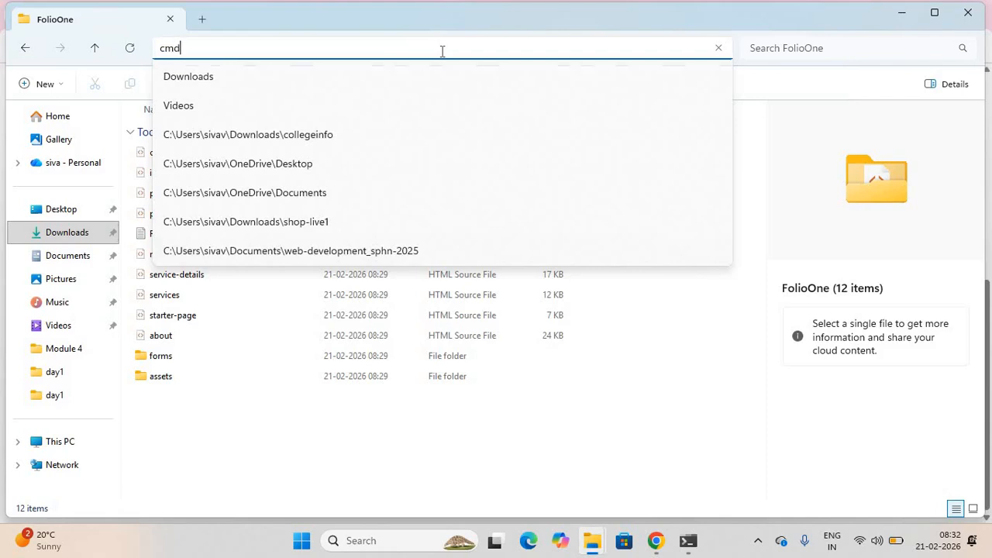
pyautogui.write('md')
pyautogui.press('Return')
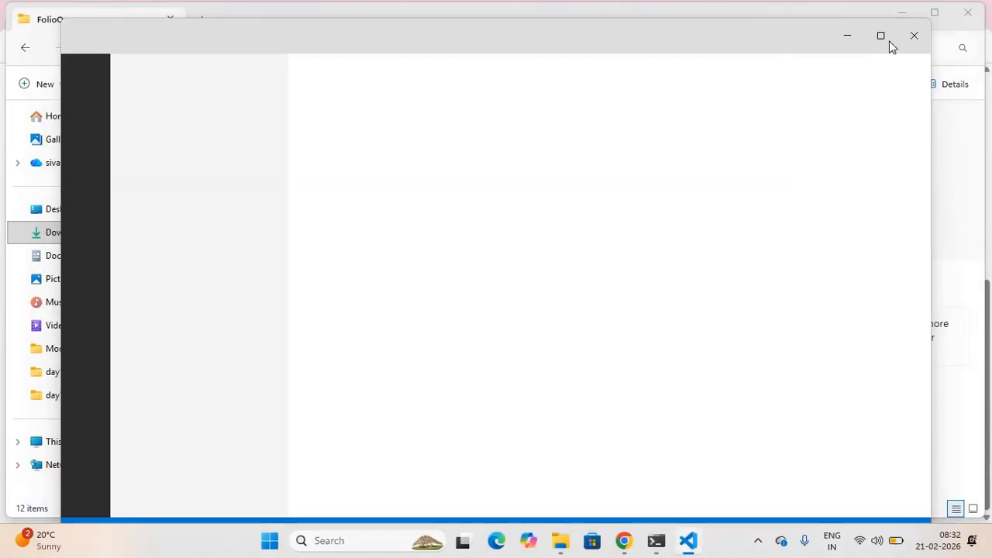
pyautogui.click(880, 36)
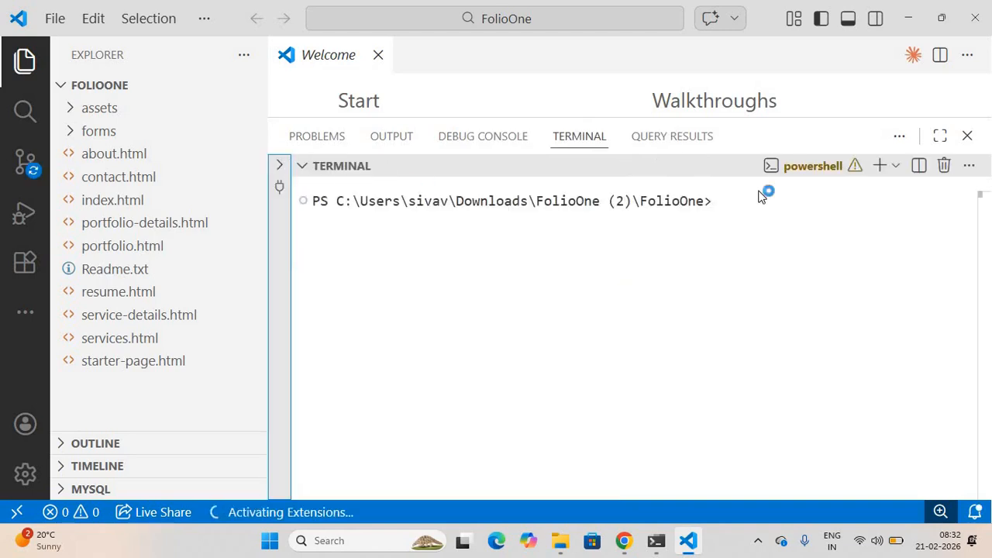
# Run GitHub's new-repository commands in the terminal to initialize git, commit README.md as "first commit", add the remote and push the main branch.
pyautogui.click(724, 209)
pyautogui.write('echo "# portfolio-sivaveludurthi" >> README.md git init git add README.md git commit -m "first commit" git branch -M main git remote add origin https://github.com/sivamohanbabu/portfolio-sivaveludurthi.git git push -u origin main')
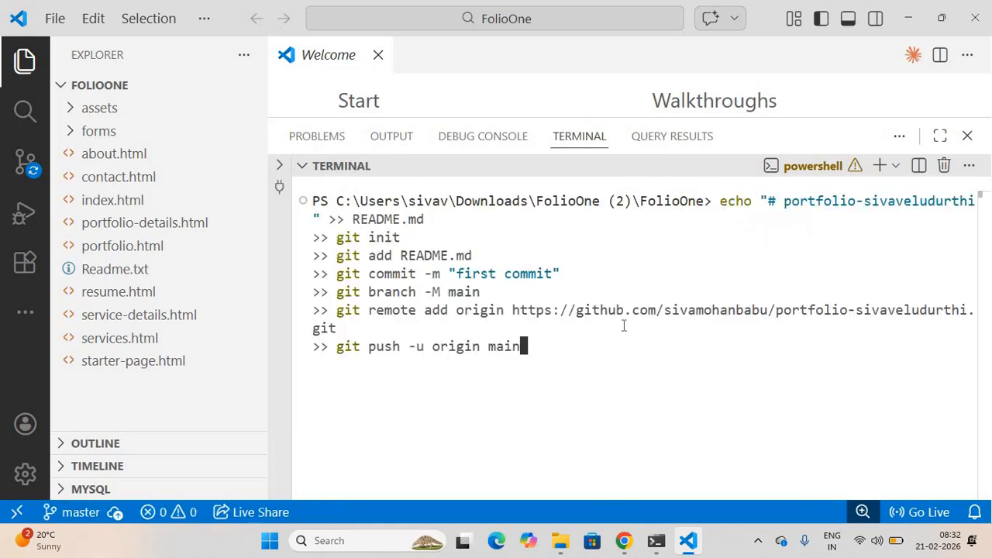
pyautogui.press('Return')
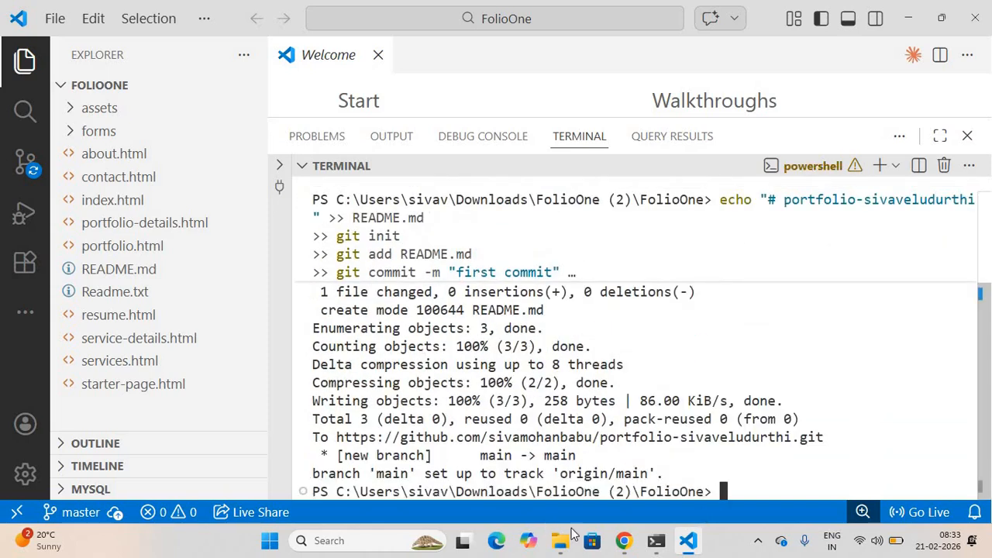
# Switch to the browser and reload the GitHub repository page to check the pushed contents.
pyautogui.click(623, 540)
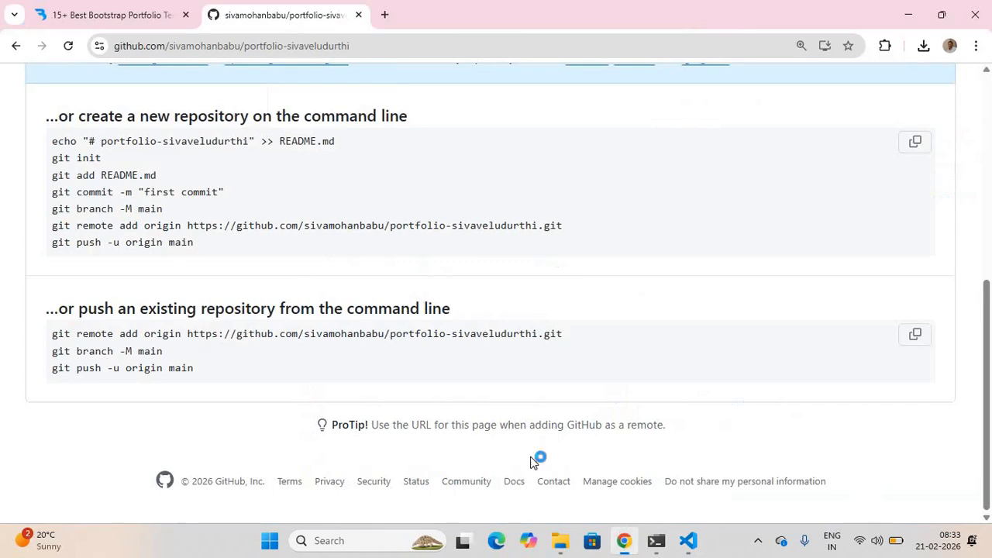
pyautogui.click(69, 46)
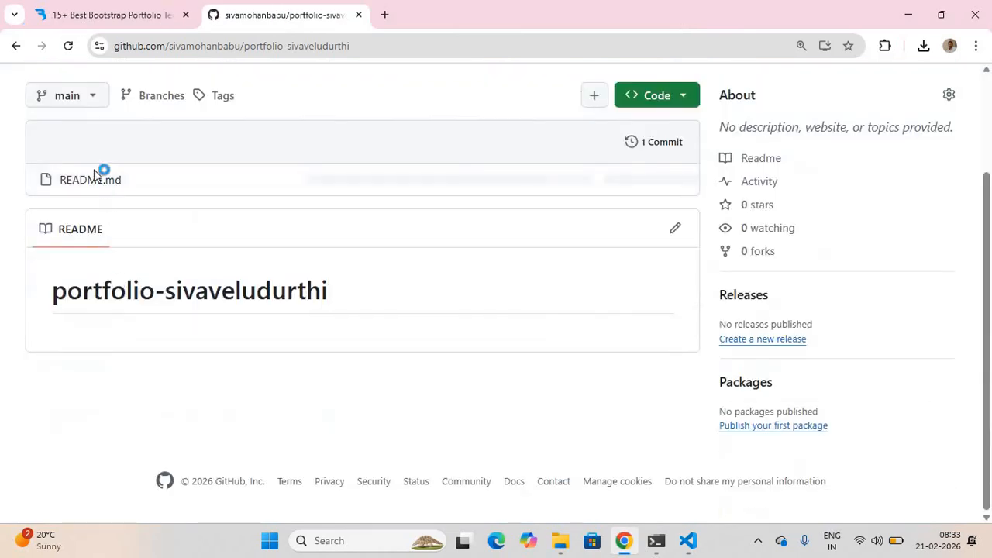
pyautogui.scroll(2, 208, 312)
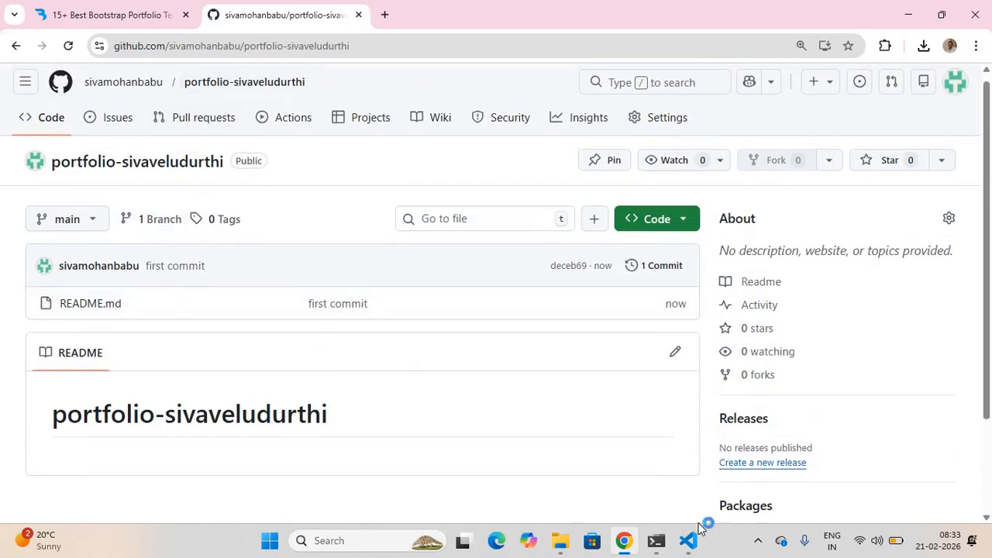
# Return to Visual Studio Code, enlarge the editor area and open index.html.
pyautogui.click(696, 487)
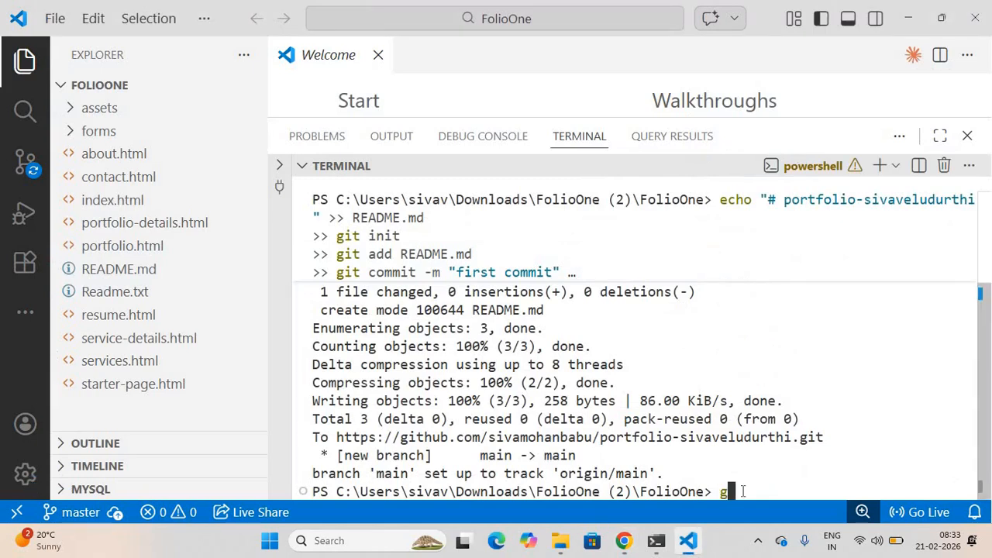
pyautogui.press('BackSpace')
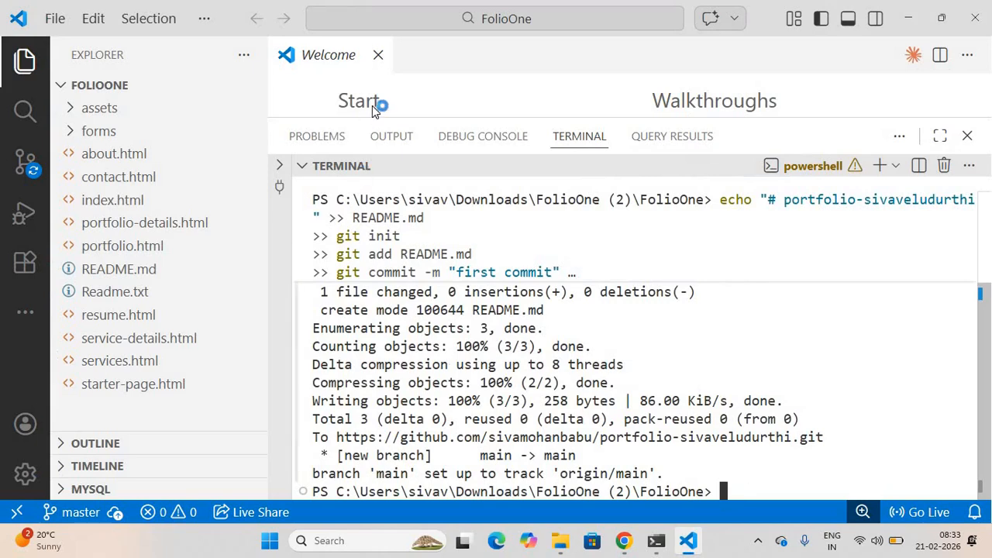
pyautogui.moveTo(388, 117); pyautogui.dragTo(388, 269)
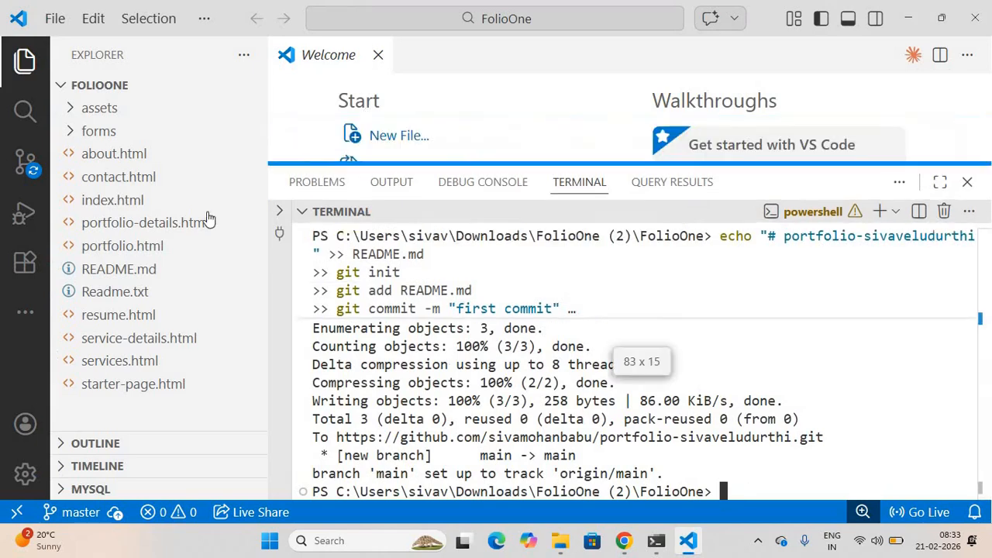
pyautogui.click(198, 205)
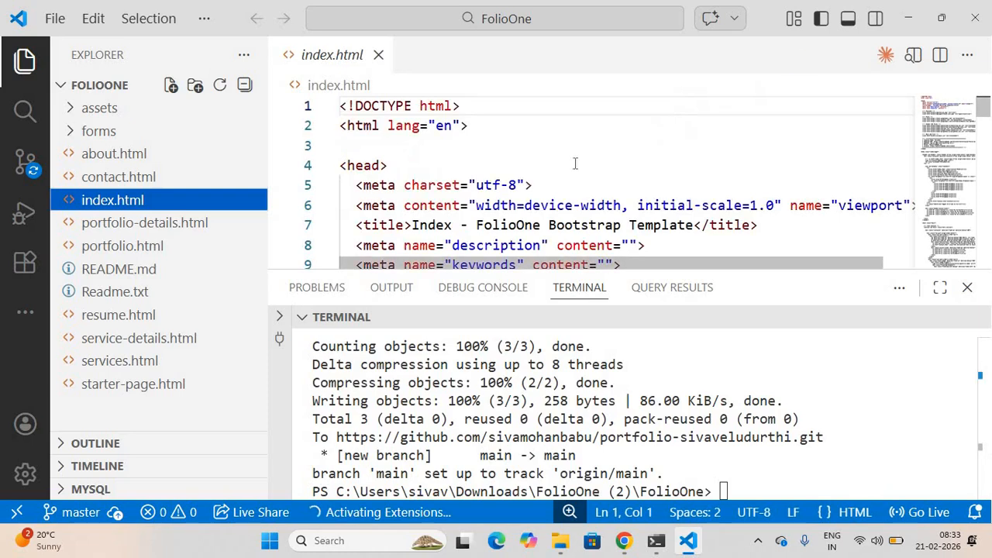
pyautogui.scroll(-3, 573, 164)
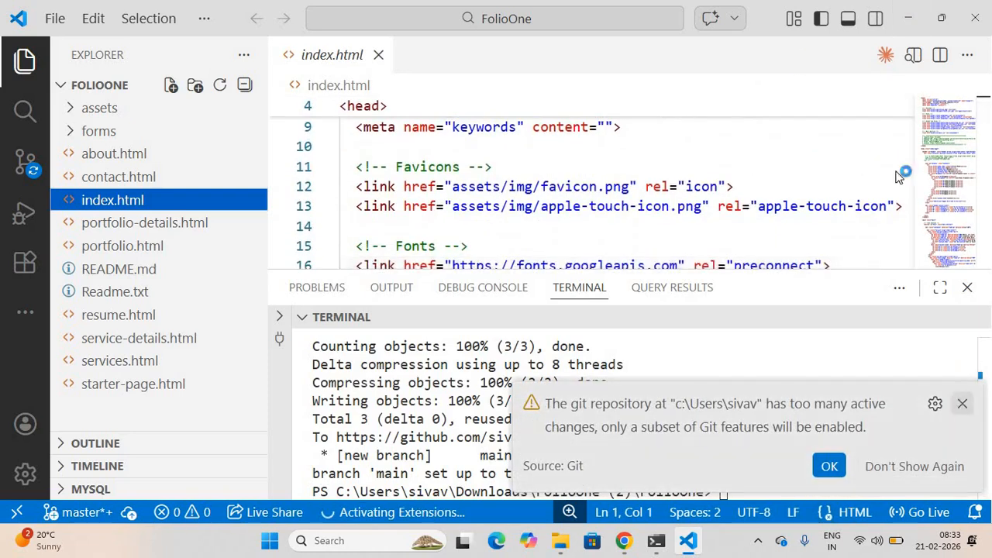
pyautogui.click(961, 405)
# Open the FolioOne live demo on BootstrapMade in the browser and copy the first name from its hero heading.
pyautogui.click(909, 18)
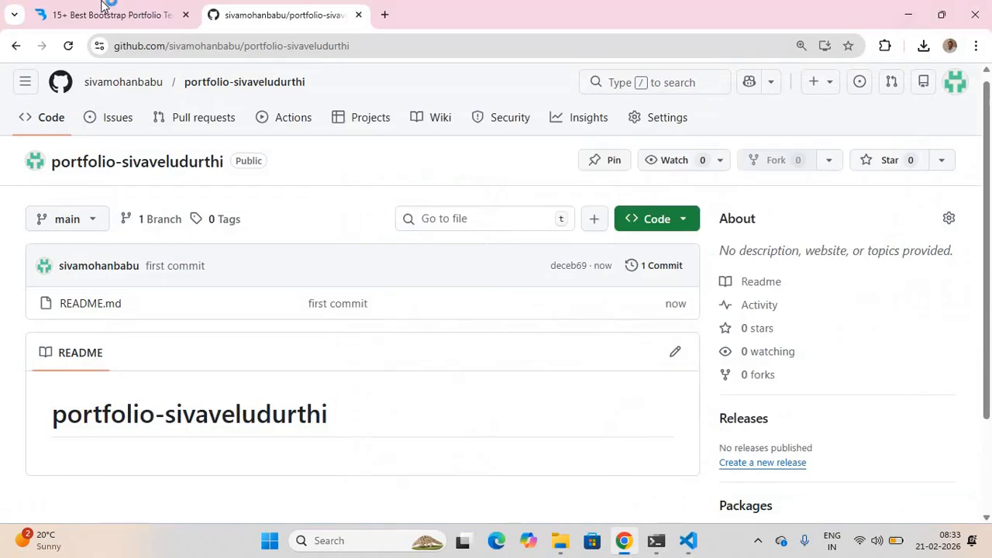
pyautogui.click(103, 6)
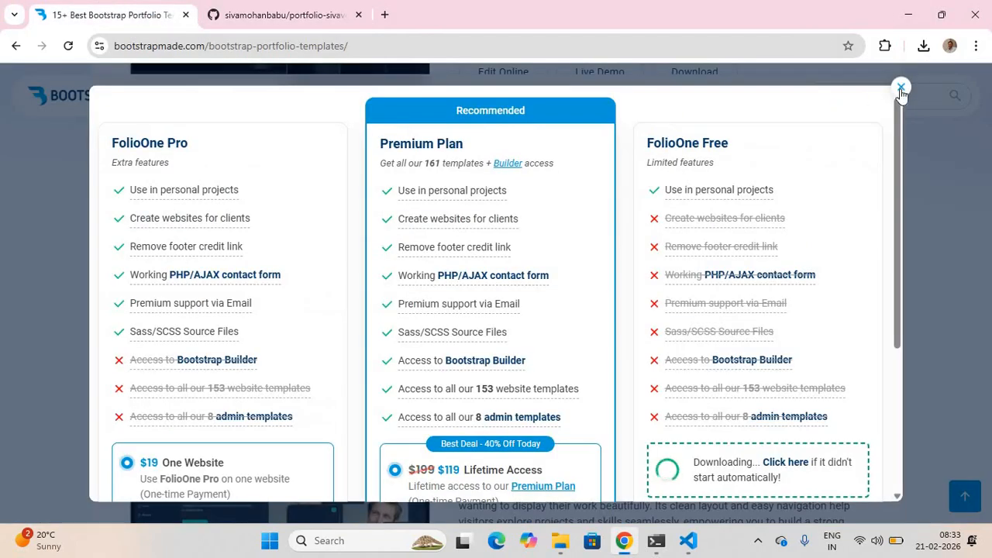
pyautogui.press('Escape')
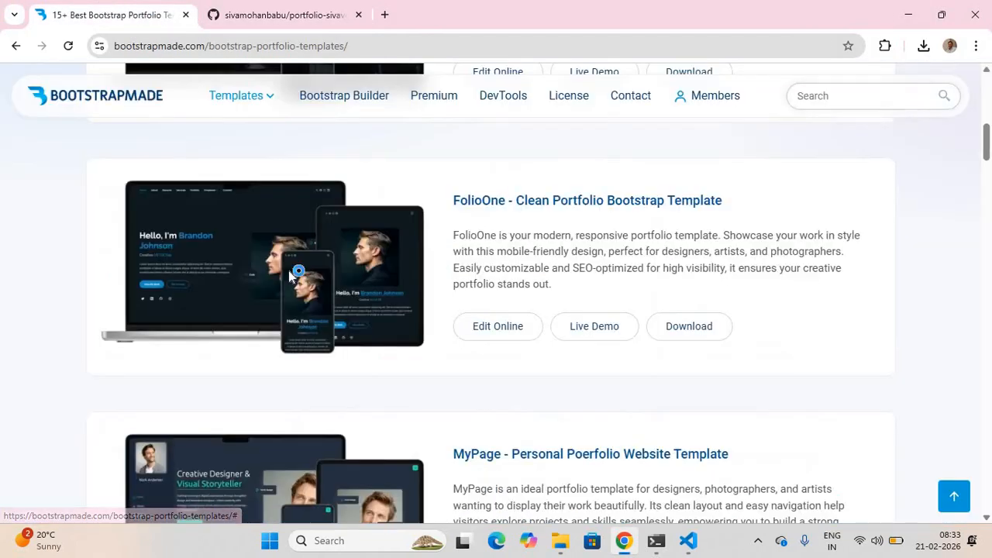
pyautogui.click(593, 327)
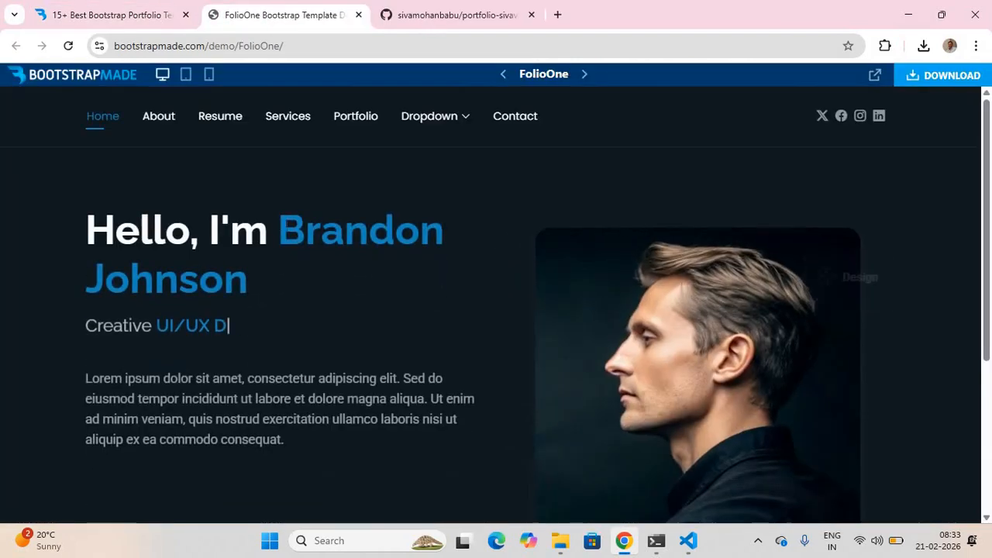
pyautogui.moveTo(277, 230); pyautogui.dragTo(444, 230)
pyautogui.hotkey('ctrl', 'c')
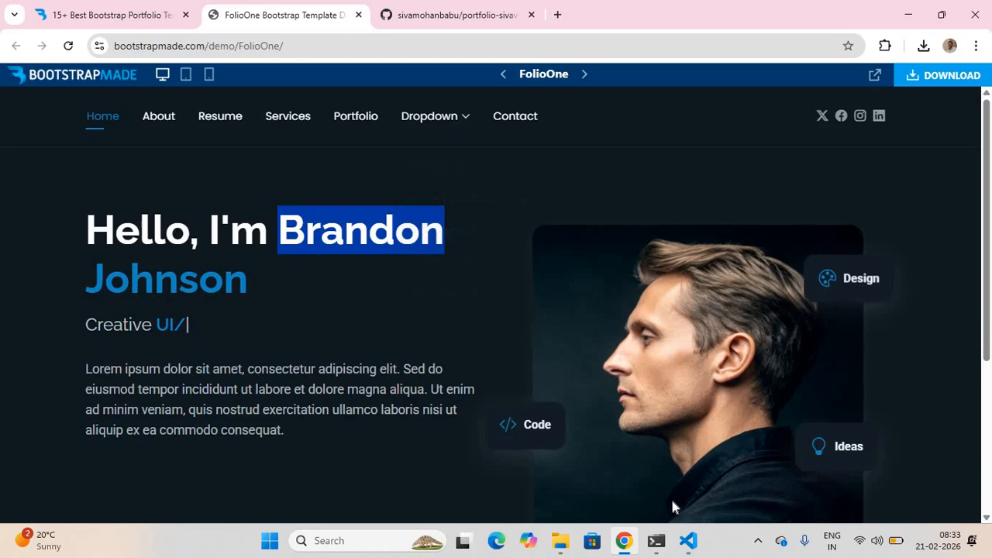
# Find the copied name in index.html, replace the hero heading's full name with the portfolio owner's name, and save the file.
pyautogui.click(688, 541)
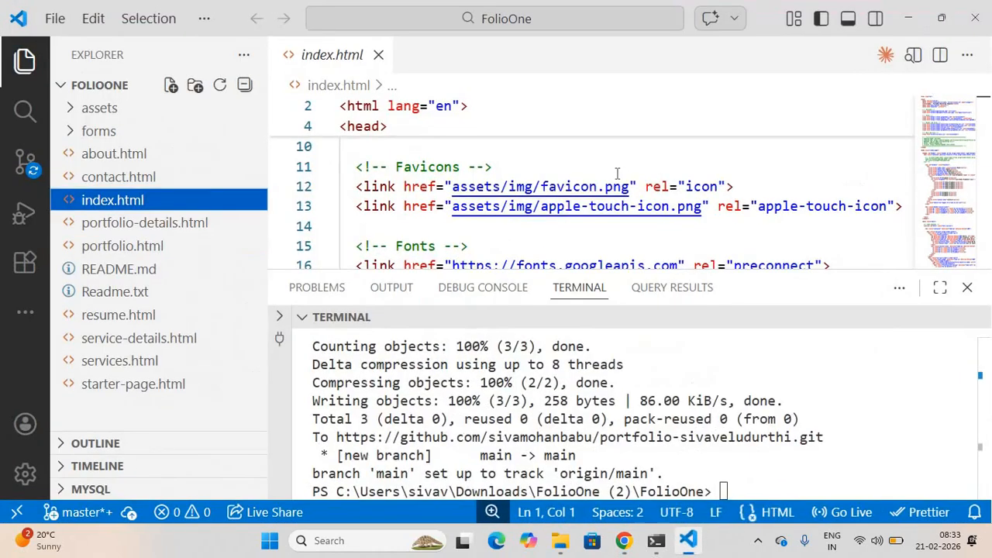
pyautogui.click(601, 219)
pyautogui.hotkey('ctrl', 'f')
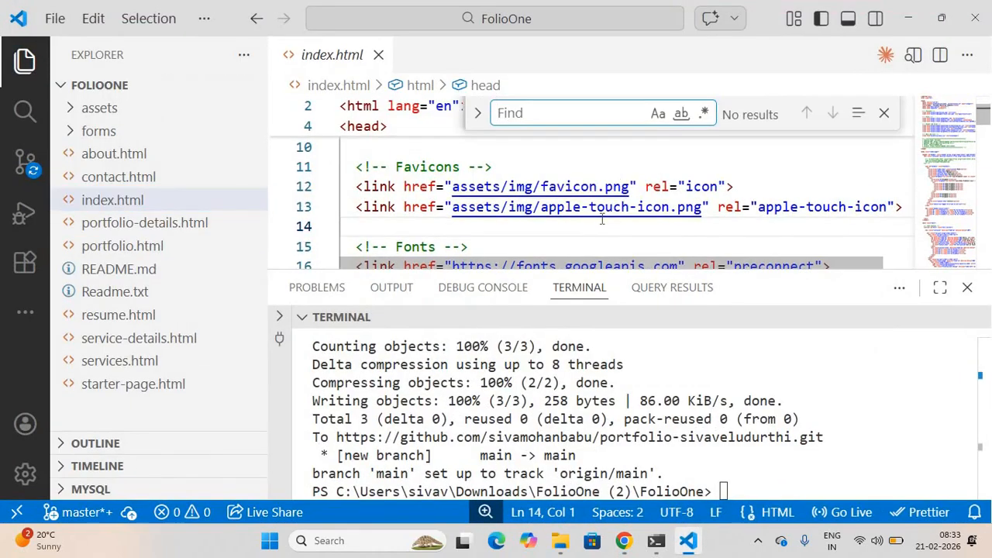
pyautogui.hotkey('ctrl', 'v')
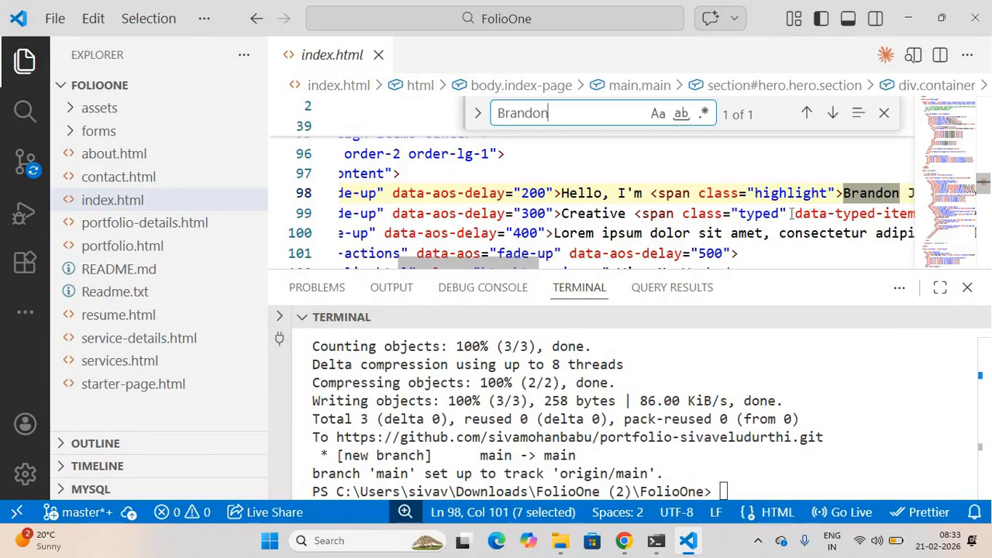
pyautogui.hscroll(3, 791, 214)
pyautogui.moveTo(745, 193); pyautogui.dragTo(624, 193)
pyautogui.write('Siva V')
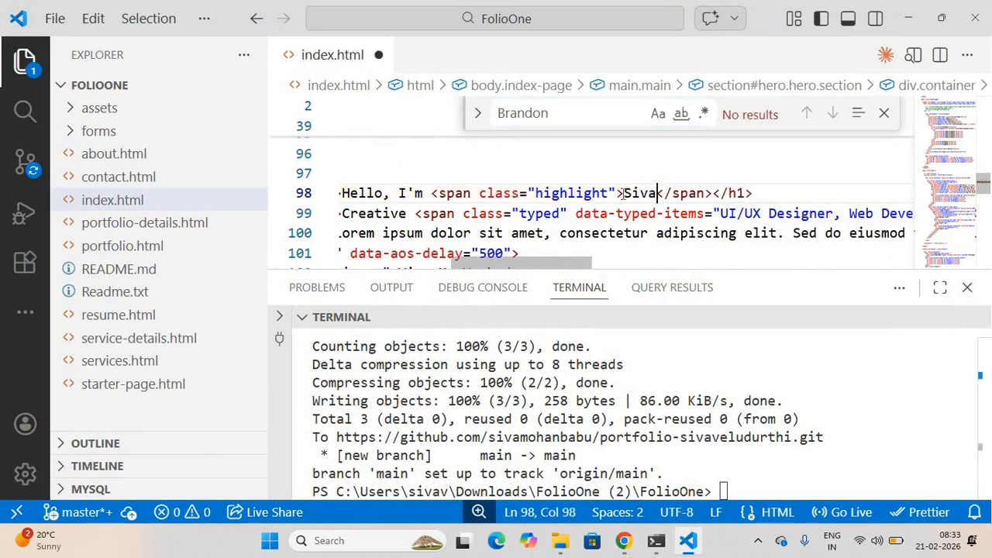
pyautogui.write('el')
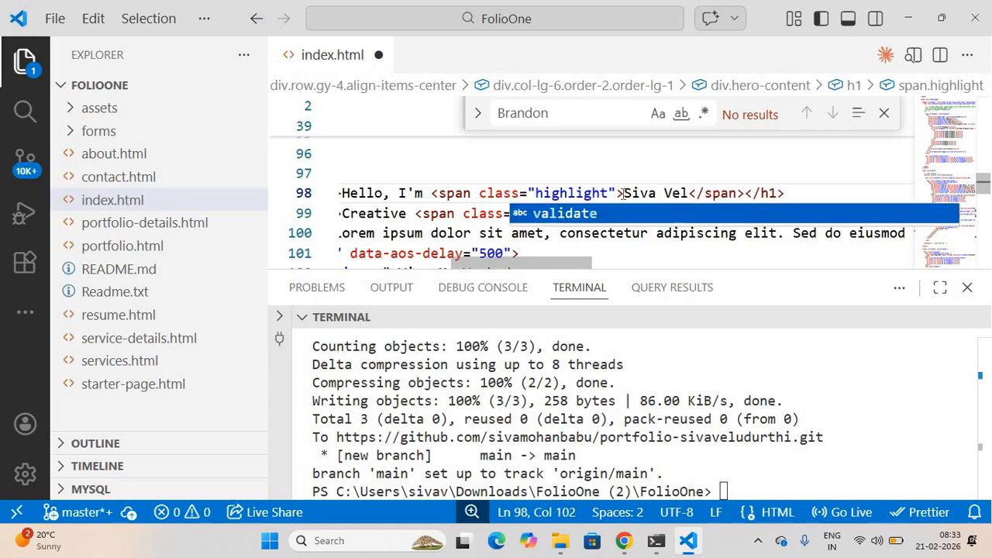
pyautogui.write('udur')
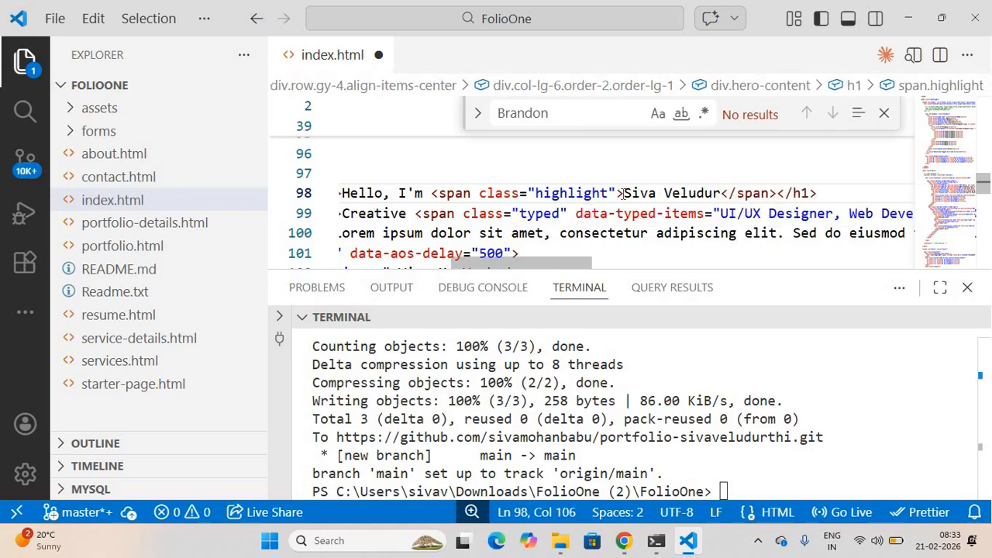
pyautogui.write('thi')
pyautogui.hotkey('ctrl', 's')
pyautogui.click(705, 232)
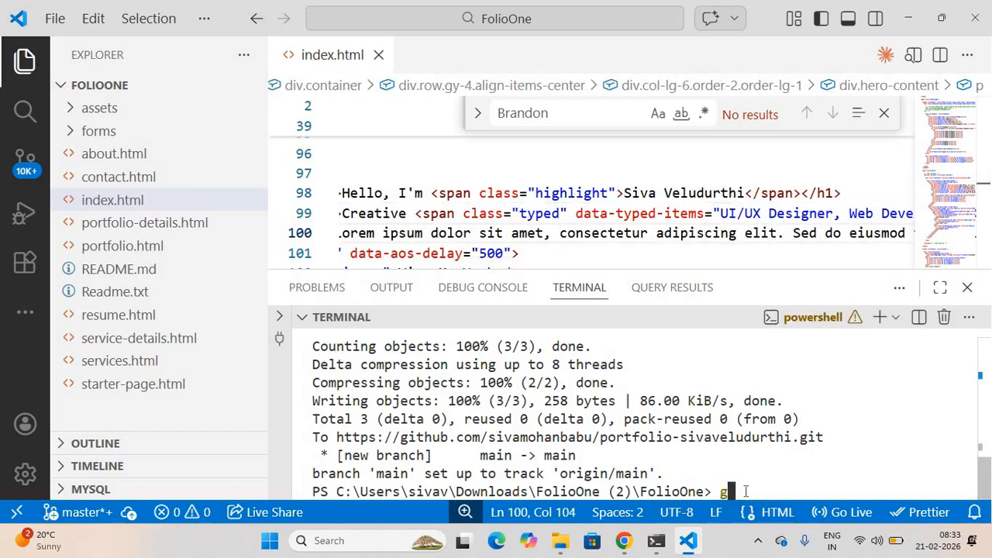
# Stage all files of the FolioOne project with git add . in the terminal.
pyautogui.write('it add ')
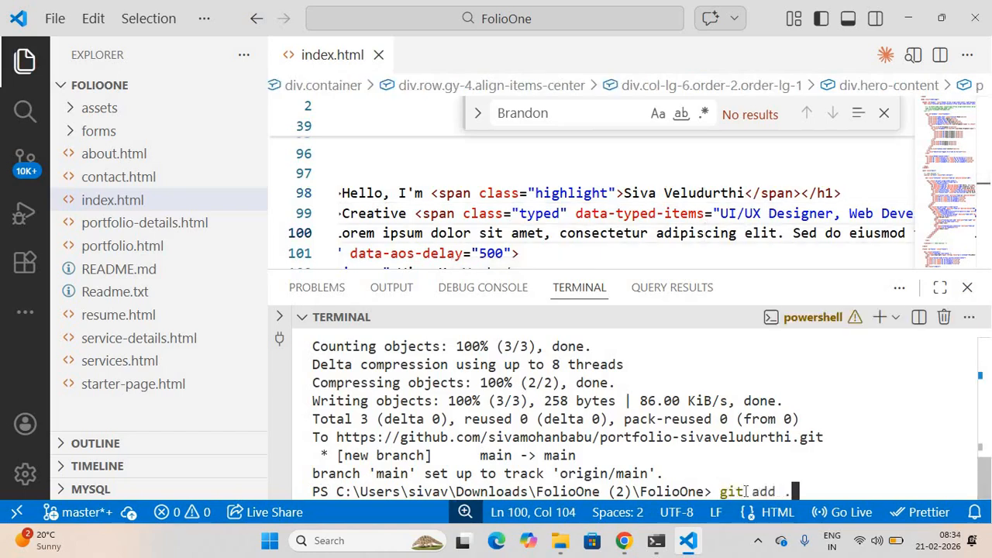
pyautogui.write('.')
pyautogui.press('Return')
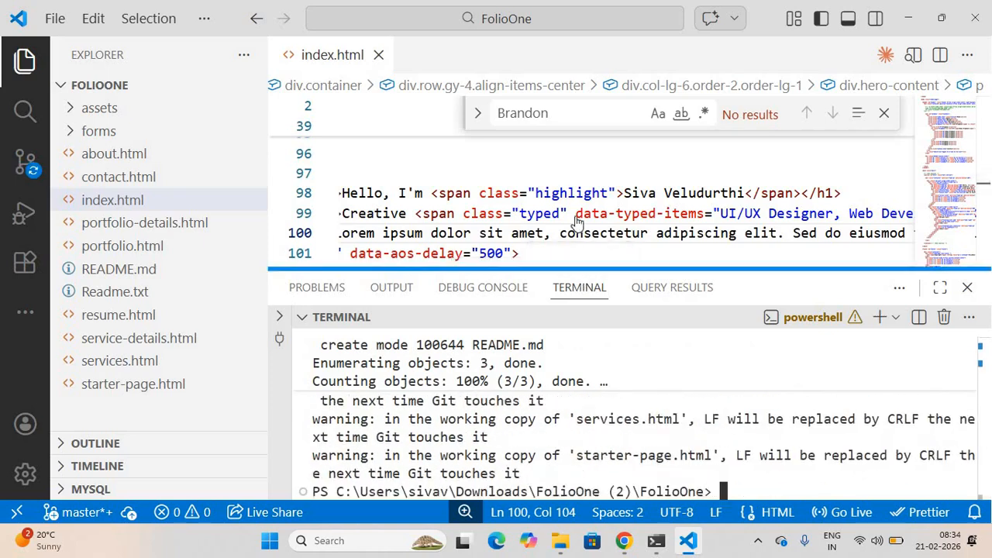
# Enlarge the terminal and commit the staged FolioOne files with git commit, using the message "code upload".
pyautogui.moveTo(577, 269); pyautogui.dragTo(578, 170)
pyautogui.write('git co')
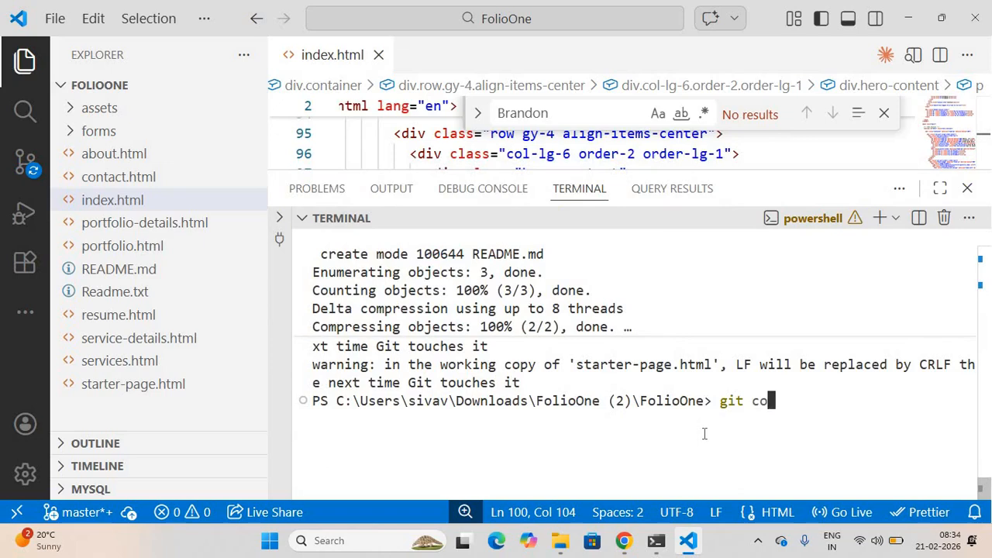
pyautogui.write('mmit -m "ch')
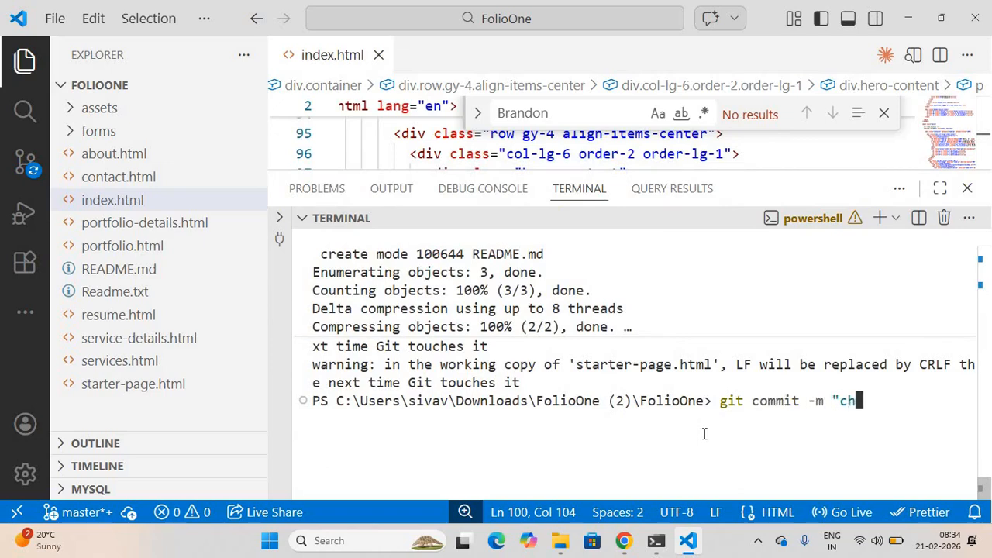
pyautogui.write('nage')
pyautogui.press('BackSpace')
pyautogui.press('BackSpace')
pyautogui.press('BackSpace')
pyautogui.press('BackSpace')
pyautogui.press('BackSpace')
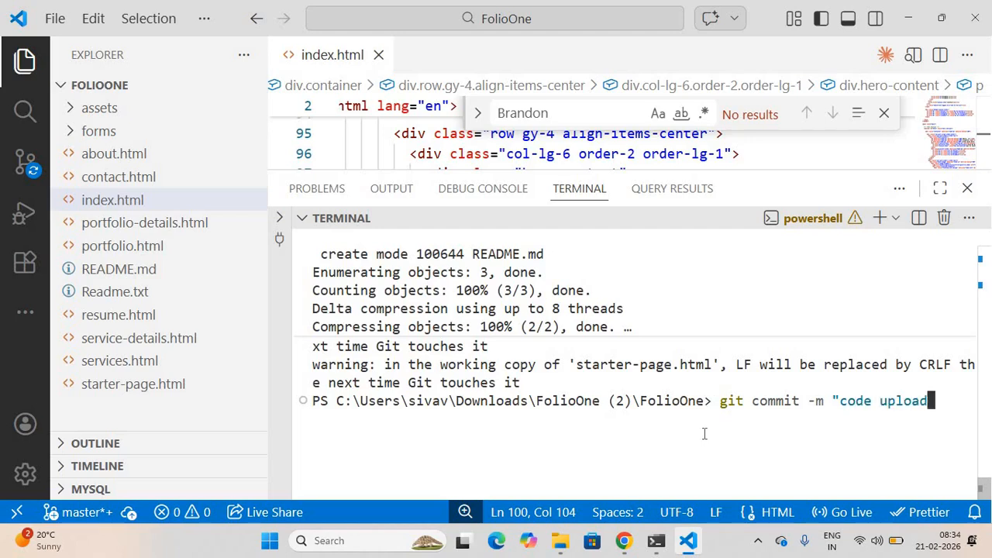
pyautogui.press('BackSpace')
pyautogui.press('BackSpace')
pyautogui.press('BackSpace')
pyautogui.write('oad to')
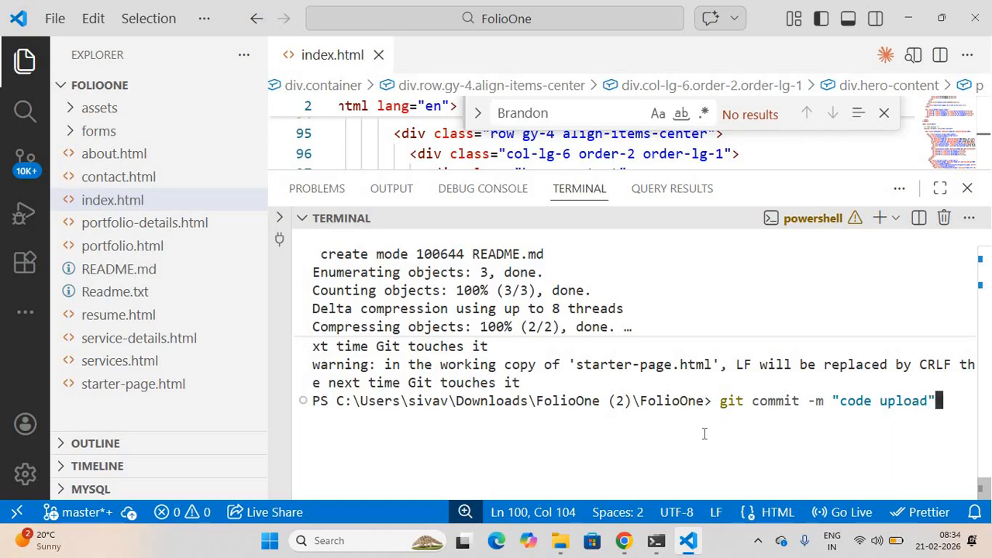
pyautogui.press('Return')
# Push the committed files to the GitHub repository with git push.
pyautogui.write('git push')
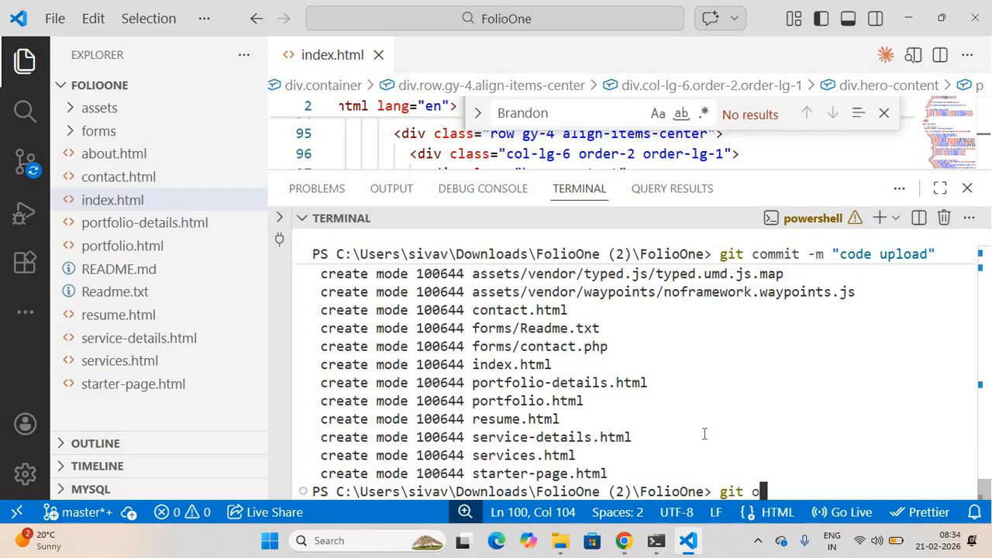
pyautogui.press('BackSpace')
pyautogui.press('BackSpace')
pyautogui.press('BackSpace')
pyautogui.press('BackSpace')
pyautogui.write('push')
pyautogui.press('Return')
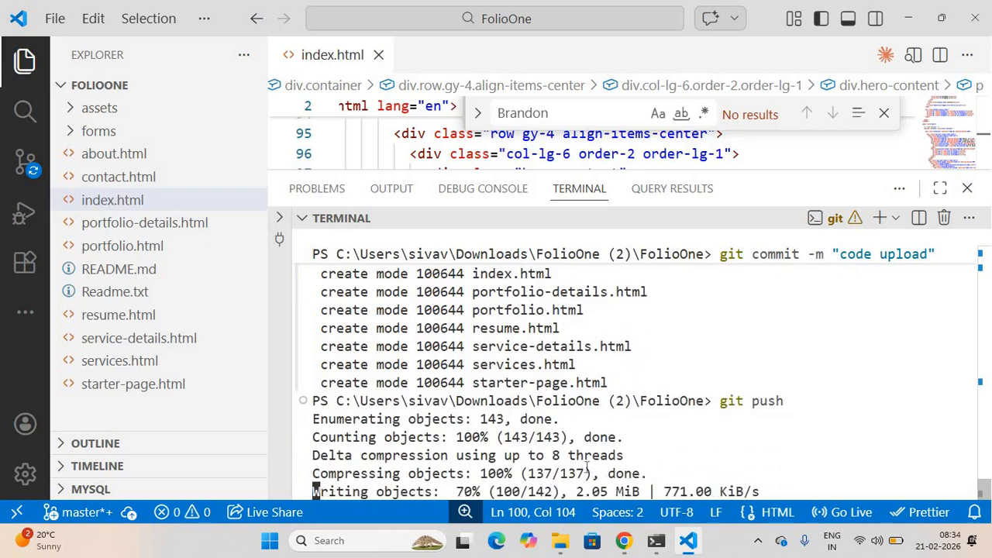
# Switch to the browser and reload the portfolio repository's GitHub page to check the uploaded files.
pyautogui.click(624, 542)
pyautogui.click(457, 15)
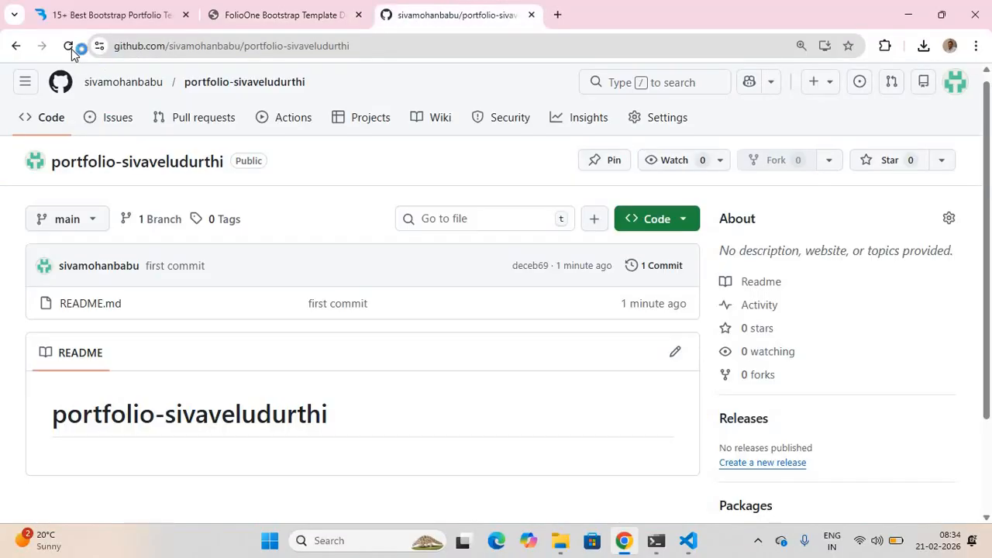
pyautogui.click(68, 46)
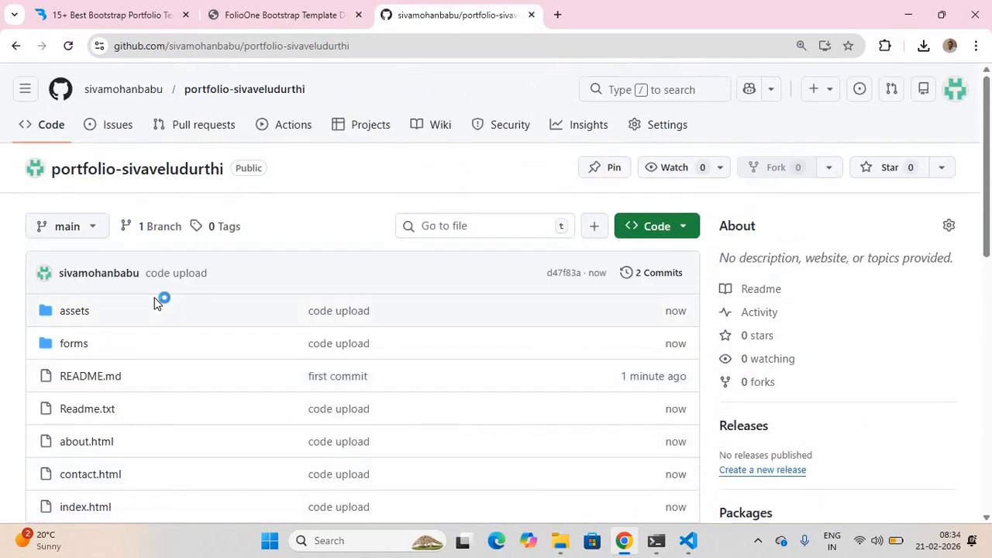
pyautogui.scroll(-3, 160, 299)
# View the local FolioOne folder in File Explorer and compare its contents with the file list in the GitHub repository.
pyautogui.moveTo(564, 546)
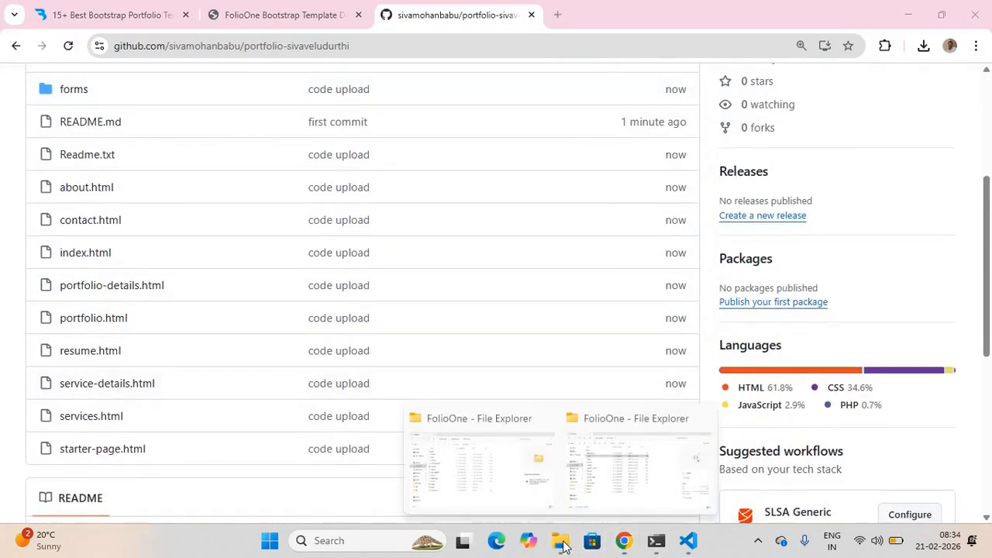
pyautogui.click(509, 486)
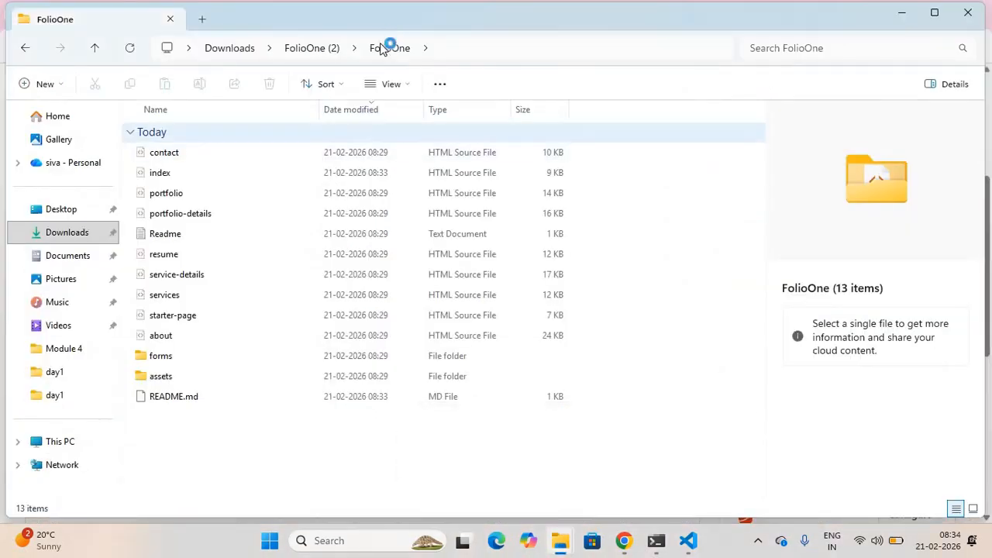
pyautogui.click(436, 49)
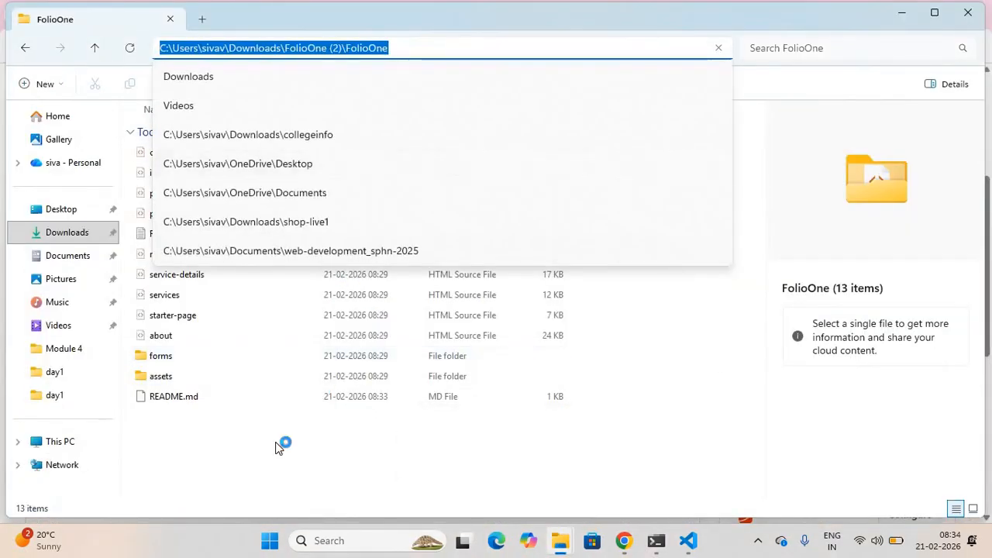
pyautogui.click(418, 83)
pyautogui.click(454, 48)
pyautogui.click(259, 441)
pyautogui.click(903, 19)
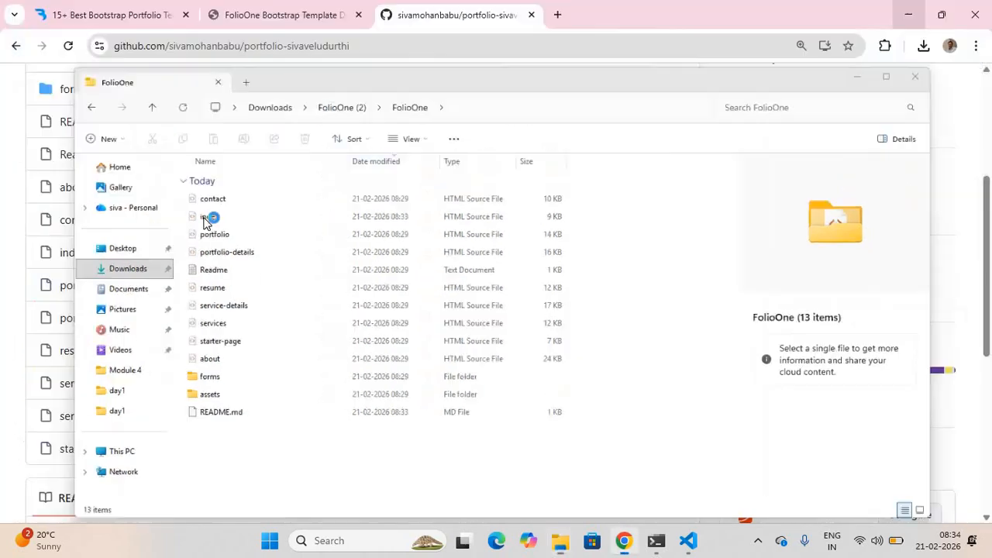
pyautogui.scroll(3, 151, 312)
pyautogui.scroll(-3, 143, 316)
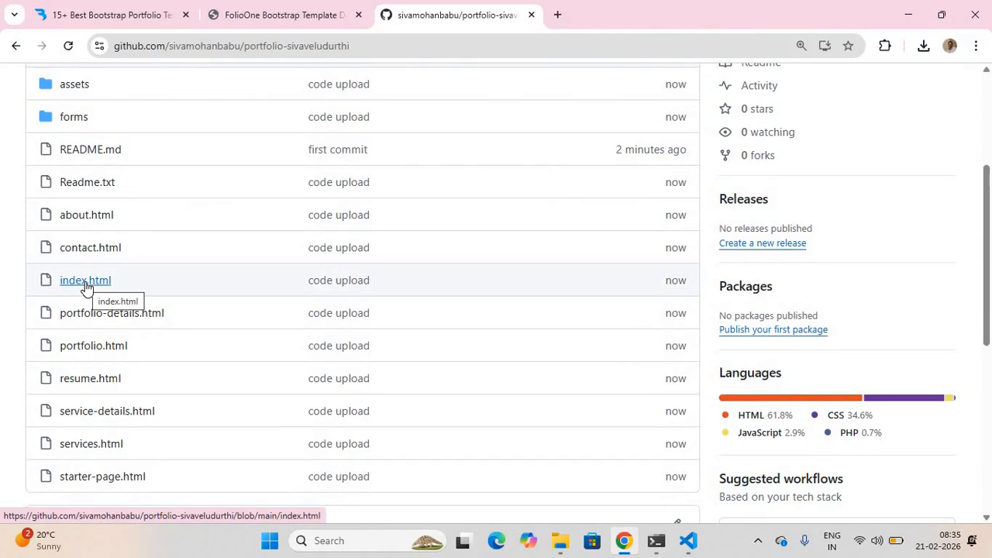
pyautogui.scroll(-1, 85, 287)
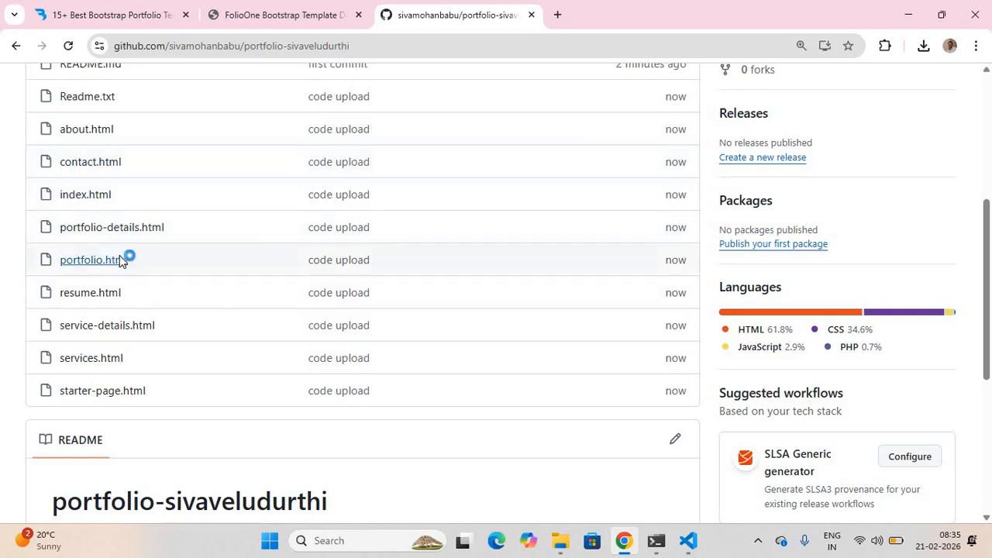
pyautogui.scroll(4, 120, 261)
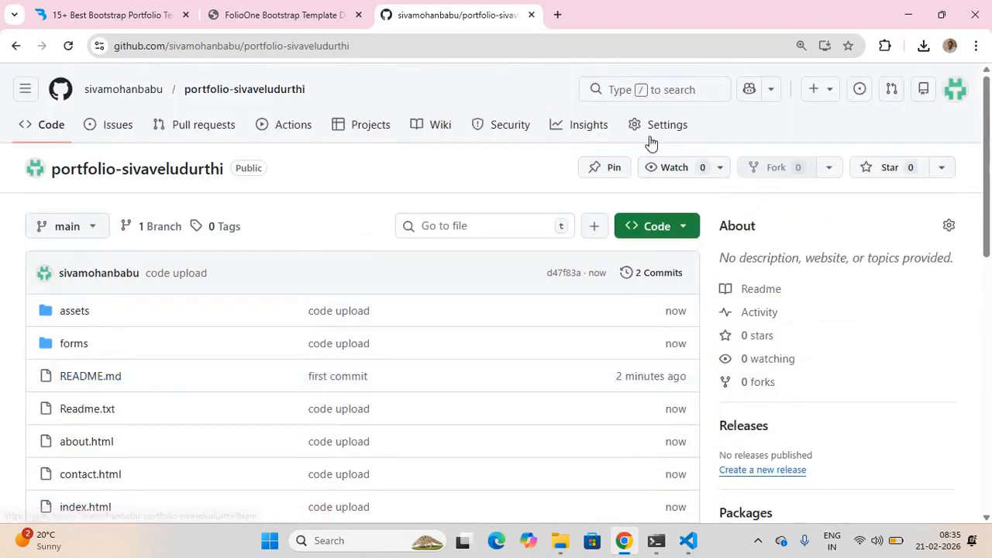
pyautogui.scroll(-1, 184, 365)
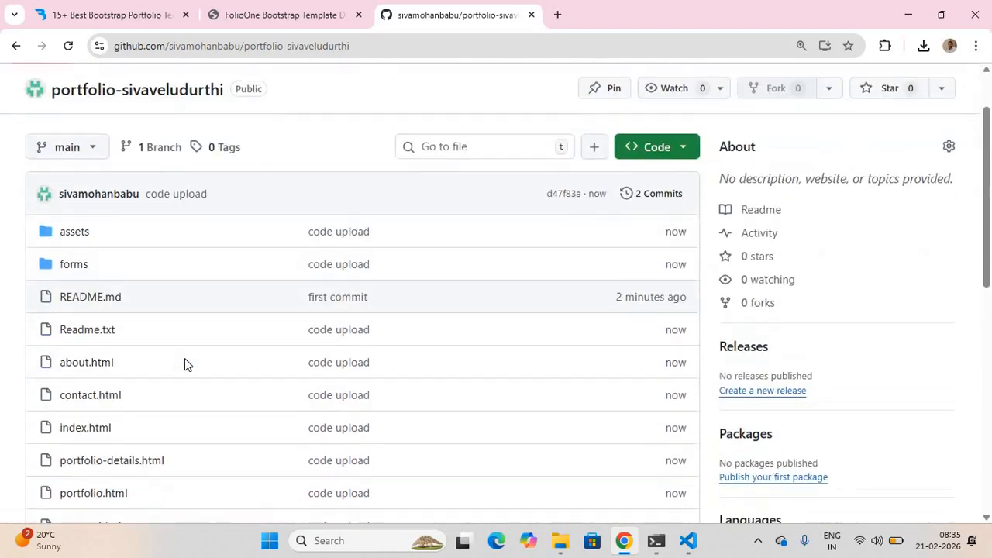
# Open the repository's GitHub Pages settings and set the build and deployment source to GitHub Actions.
pyautogui.scroll(1, 183, 365)
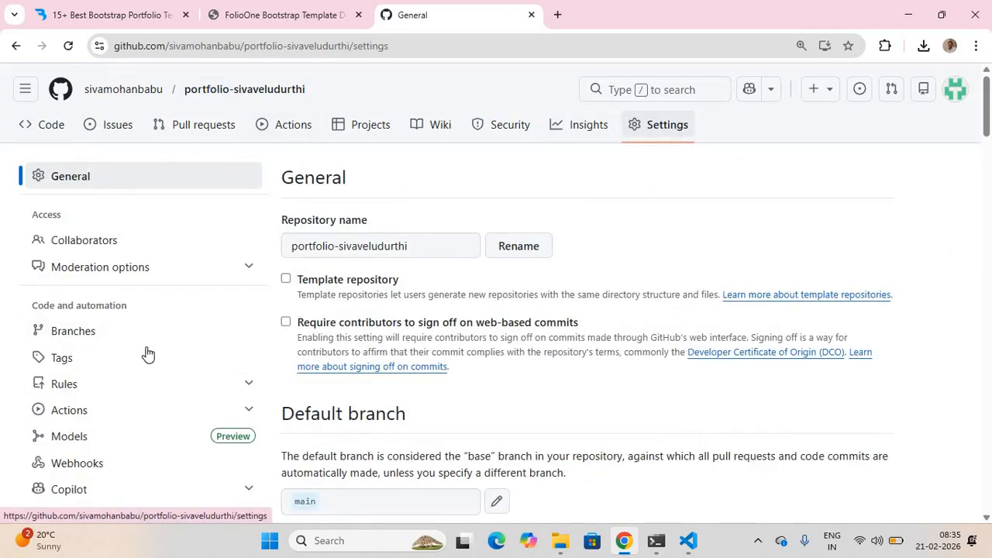
pyautogui.scroll(-5, 135, 310)
pyautogui.scroll(2, 78, 308)
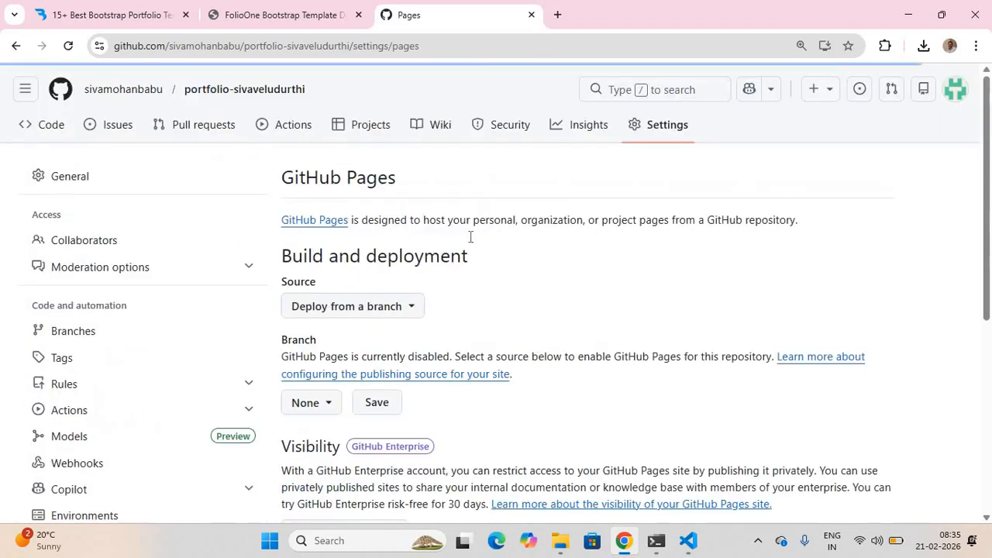
pyautogui.click(375, 309)
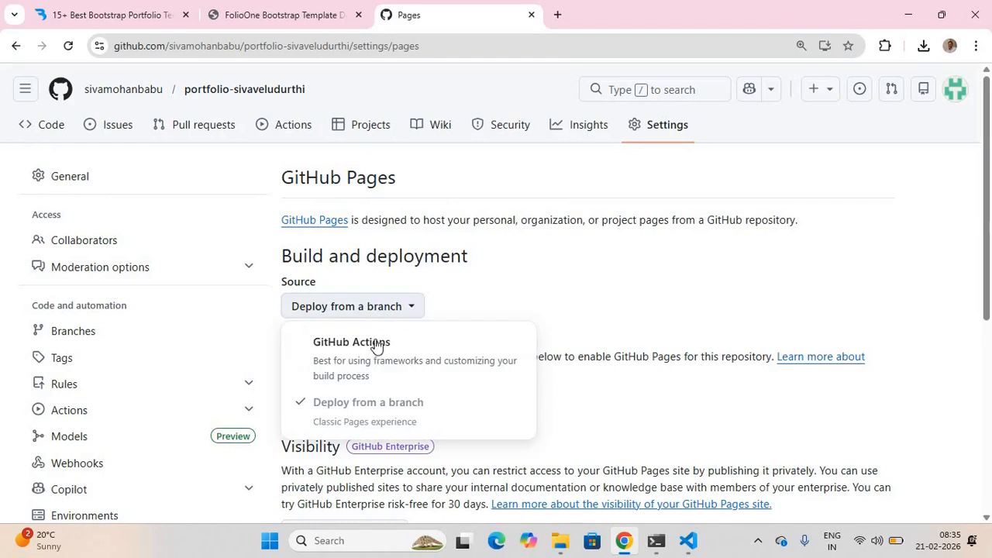
pyautogui.click(377, 355)
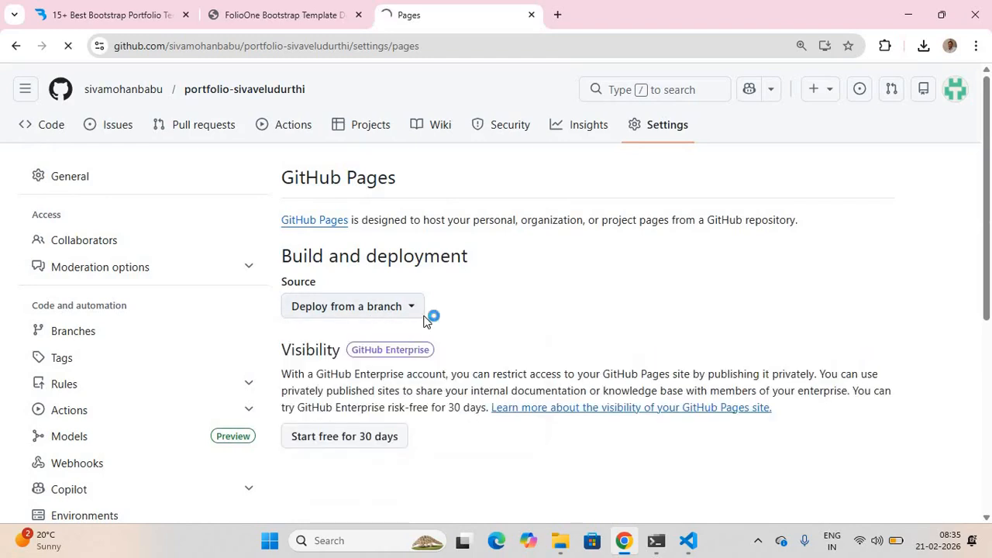
# Configure the suggested Static HTML workflow and commit static.yml directly to the main branch.
pyautogui.scroll(-2, 364, 232)
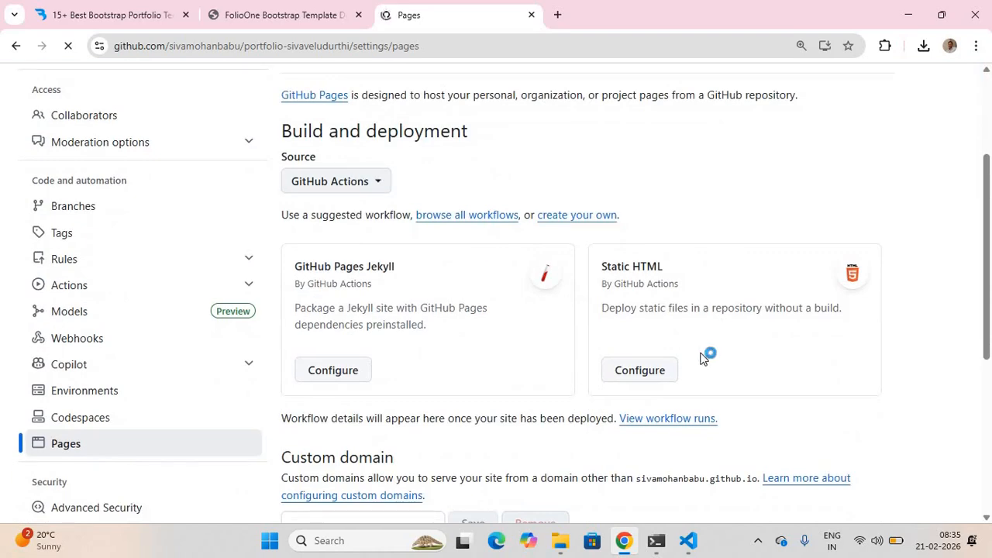
pyautogui.click(642, 375)
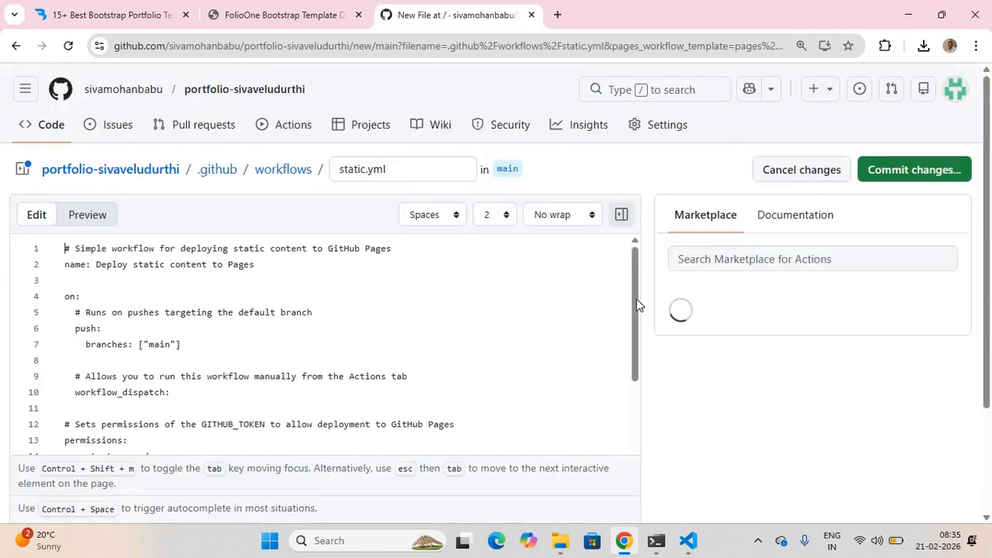
pyautogui.click(914, 169)
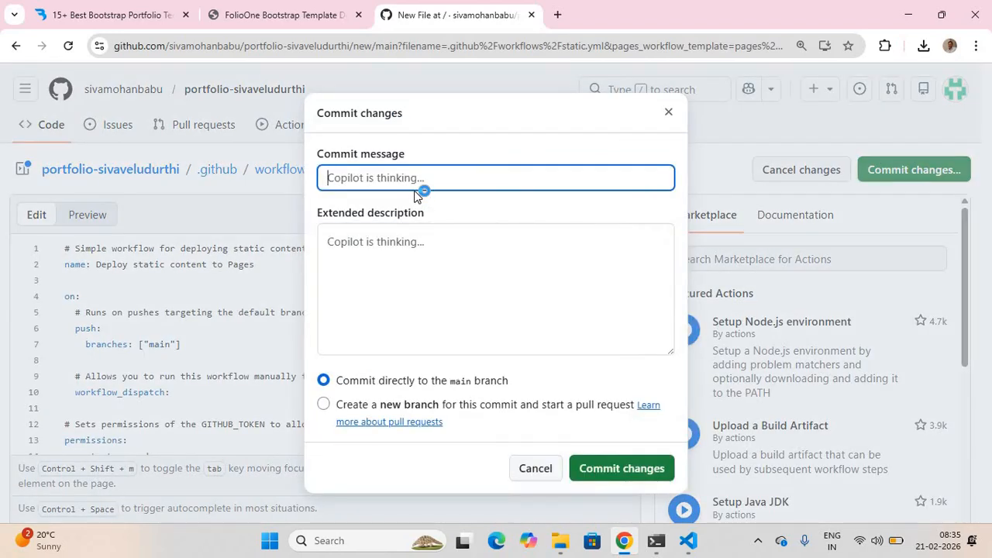
pyautogui.click(624, 472)
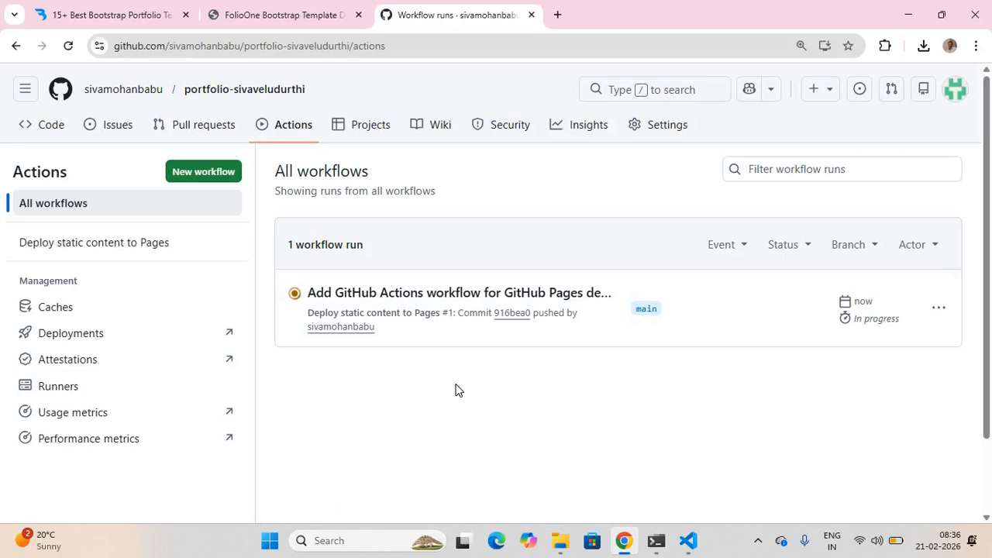
# Open the Pages deployment workflow run, visit the deployed site from it and look over the home page.
pyautogui.click(424, 290)
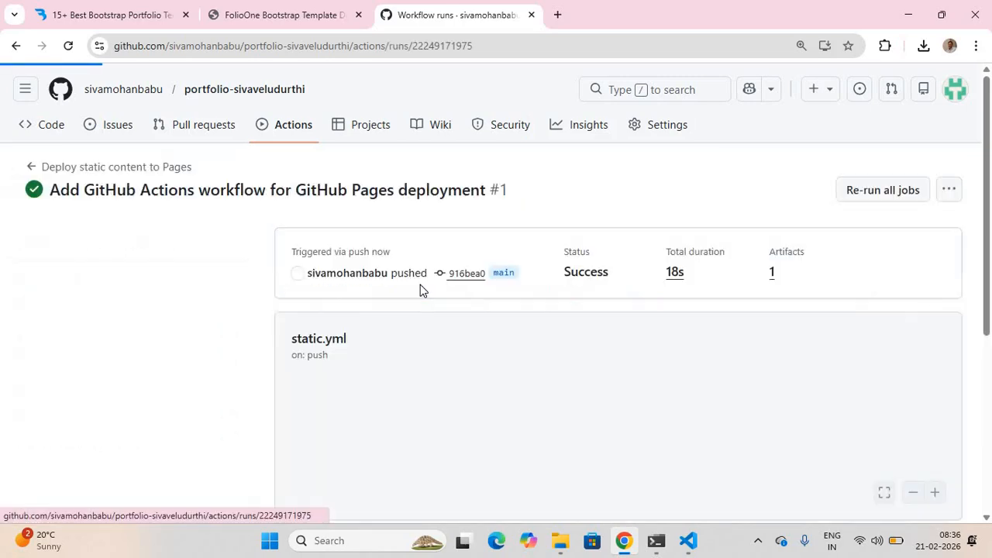
pyautogui.click(378, 448)
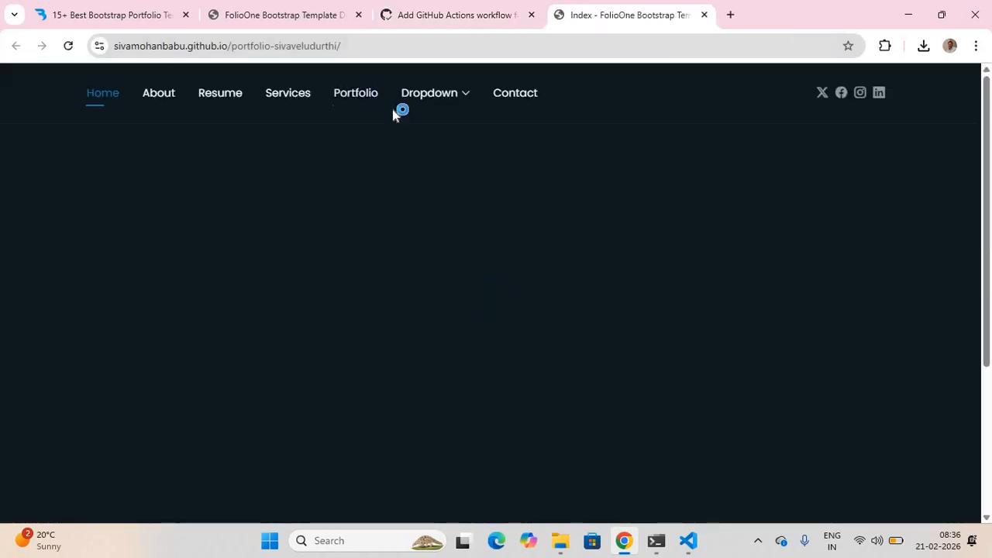
pyautogui.moveTo(487, 193)
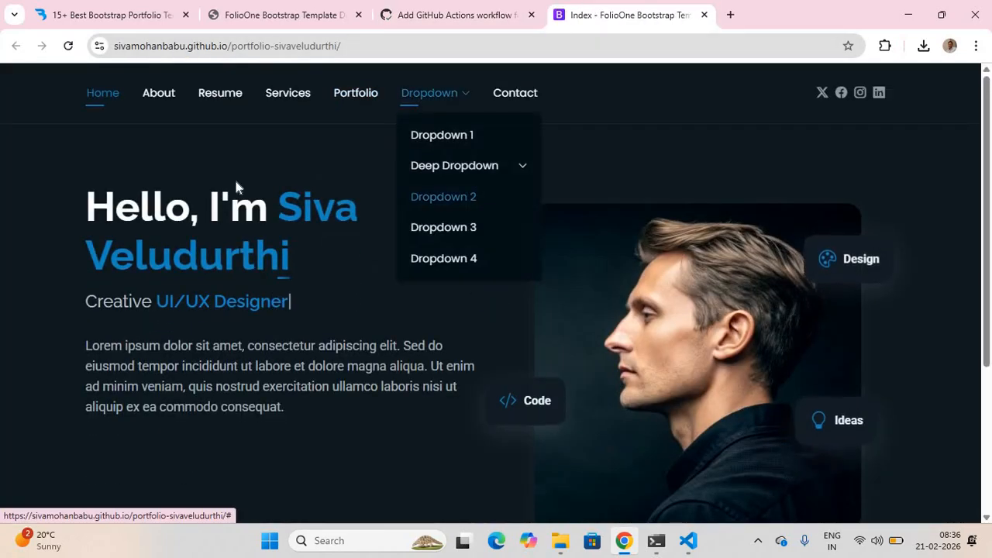
pyautogui.scroll(-3, 241, 185)
pyautogui.scroll(3, 240, 184)
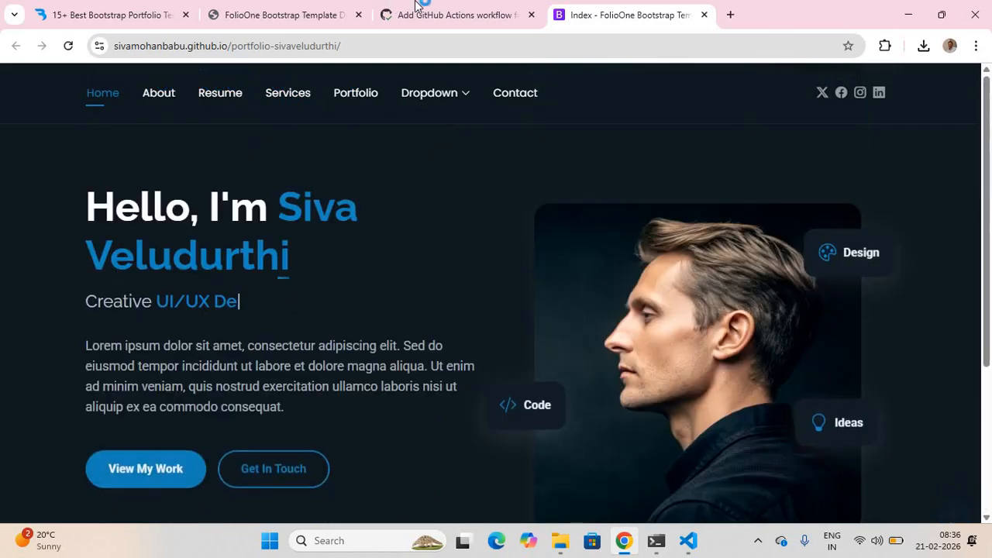
# Open the FolioOne live demo from BootstrapMade's portfolio templates and compare it with the deployed portfolio's home page.
pyautogui.click(116, 15)
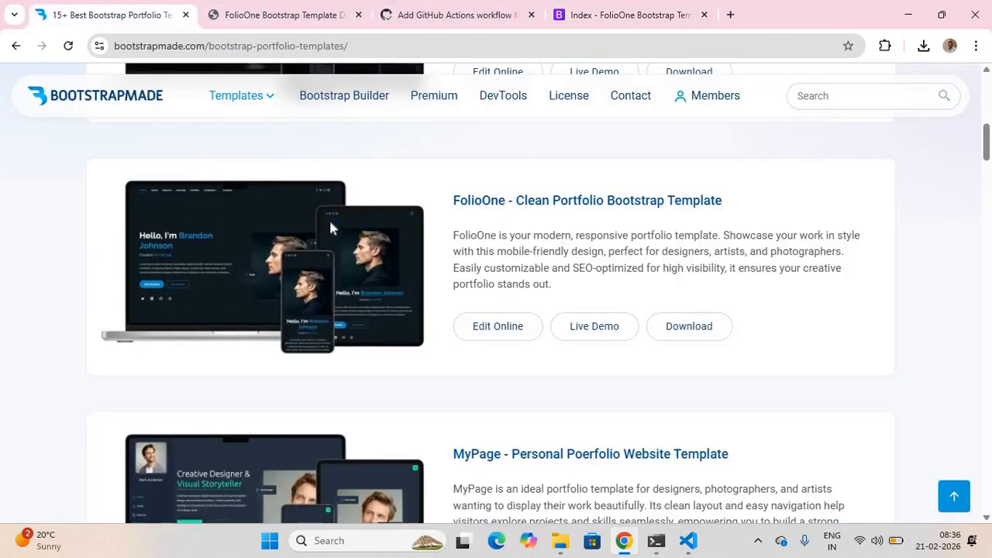
pyautogui.click(593, 326)
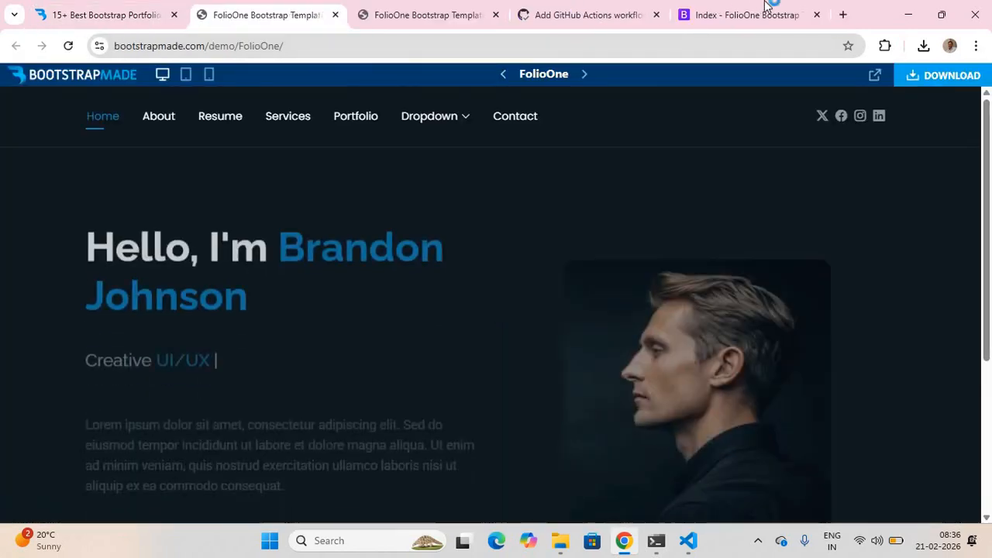
pyautogui.click(764, 8)
pyautogui.scroll(-3, 343, 279)
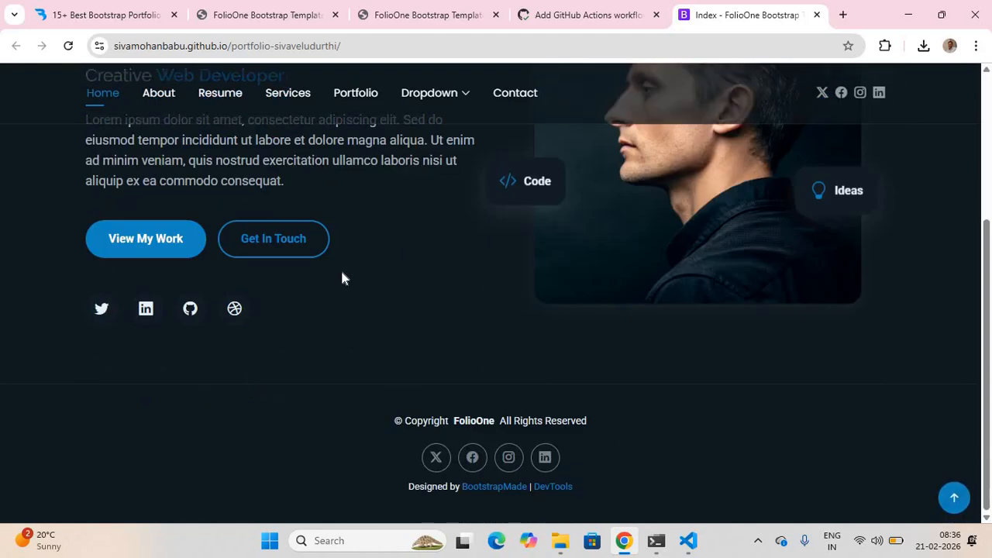
pyautogui.scroll(5, 342, 277)
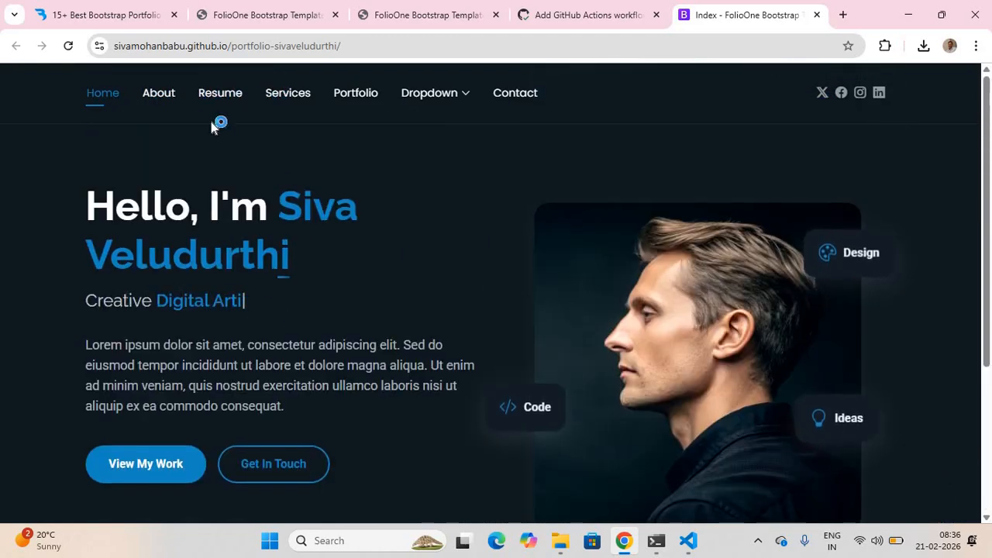
# Open the About page of the deployed portfolio, try the Download Resume link and review the page's sections.
pyautogui.click(148, 93)
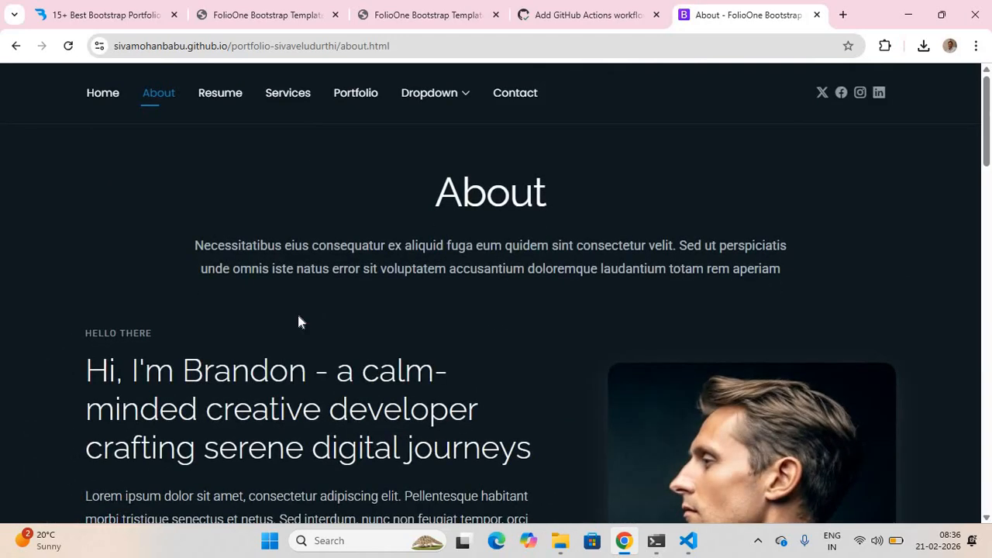
pyautogui.scroll(-2, 297, 312)
pyautogui.scroll(-2, 367, 302)
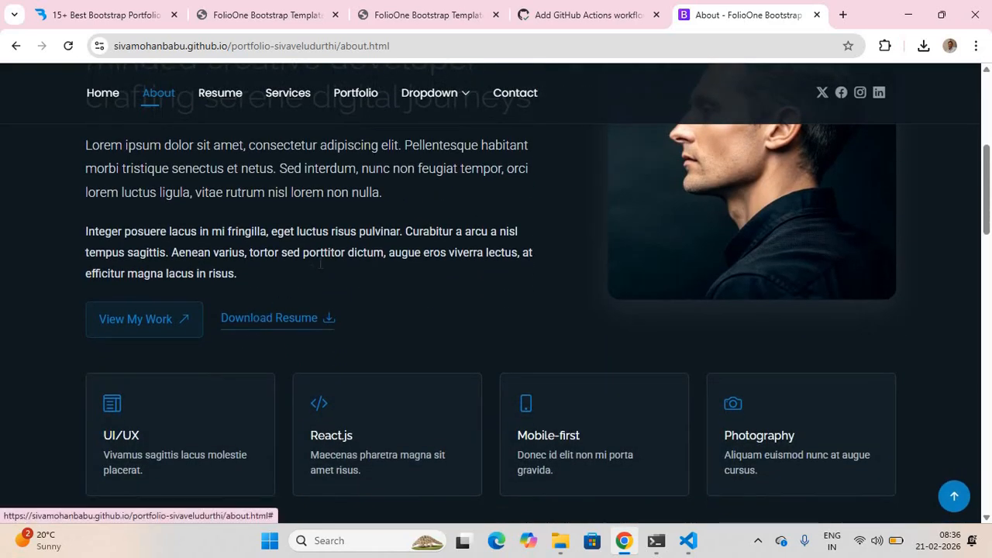
pyautogui.click(250, 325)
pyautogui.scroll(-5, 227, 259)
pyautogui.scroll(-2, 274, 318)
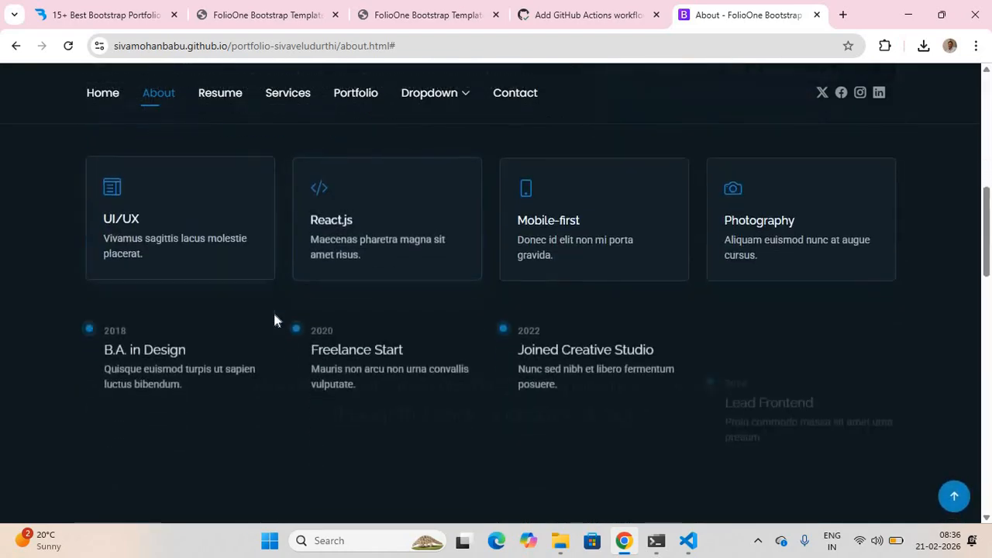
# Try the Download Resume and View My Work links on the deployed portfolio's About page.
pyautogui.scroll(1, 274, 319)
pyautogui.scroll(-1, 272, 146)
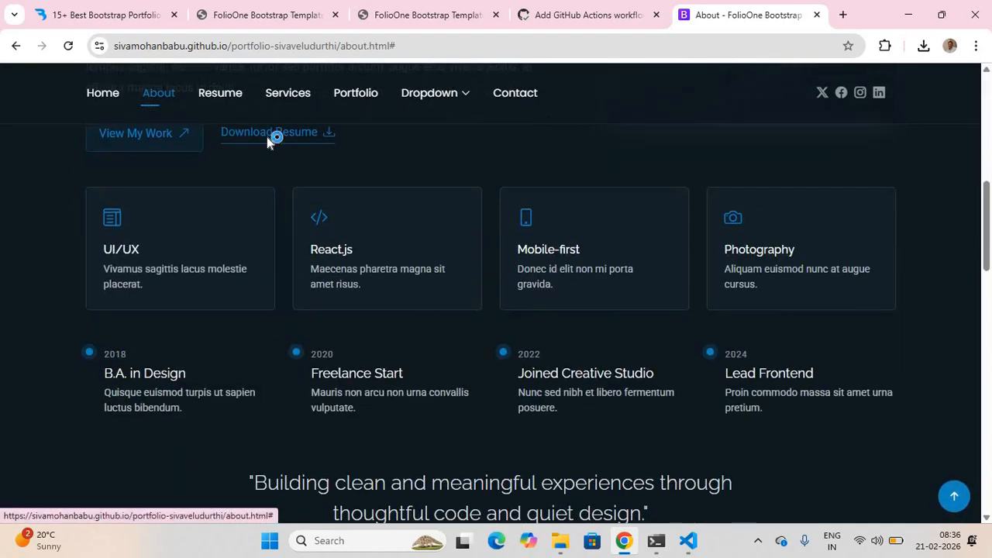
pyautogui.click(268, 138)
pyautogui.scroll(-6, 181, 244)
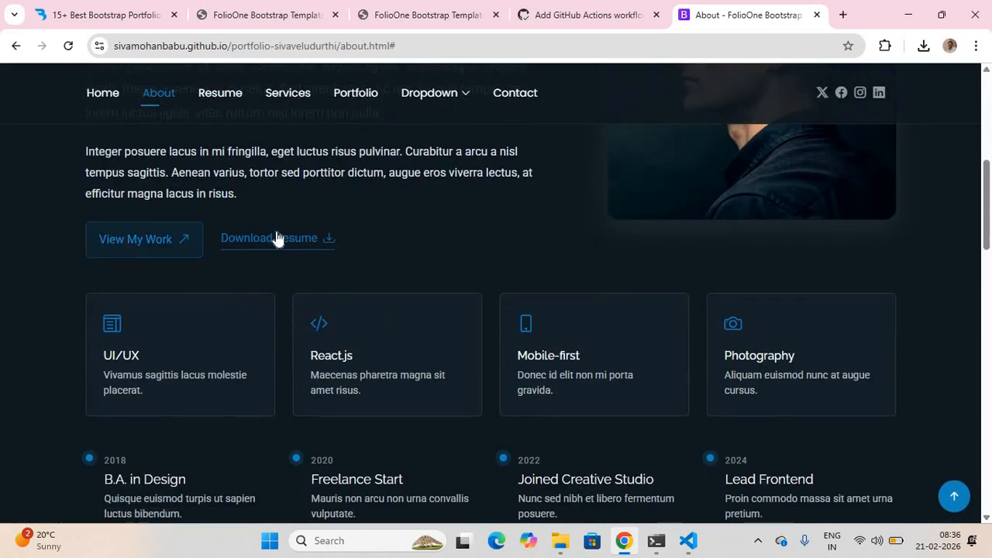
pyautogui.click(162, 247)
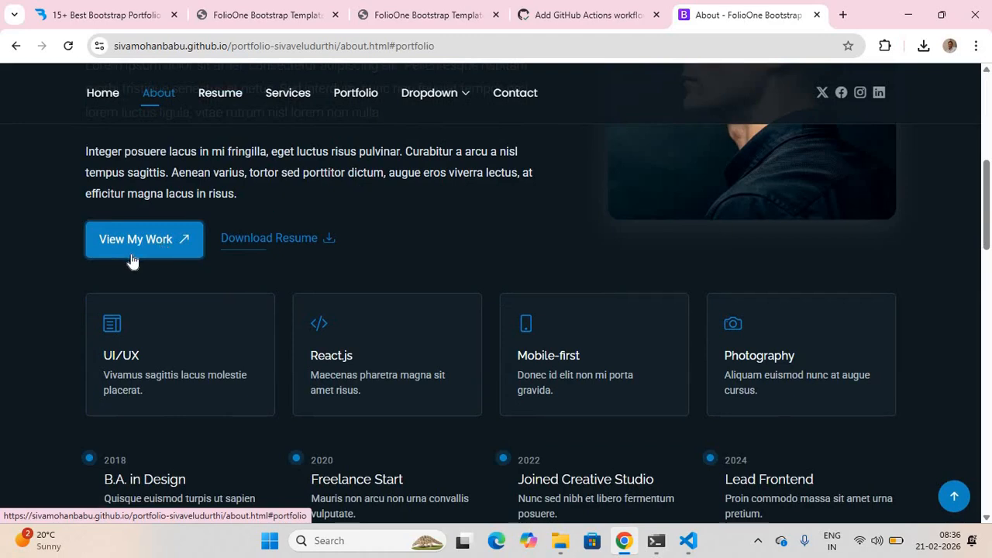
pyautogui.scroll(-4, 409, 314)
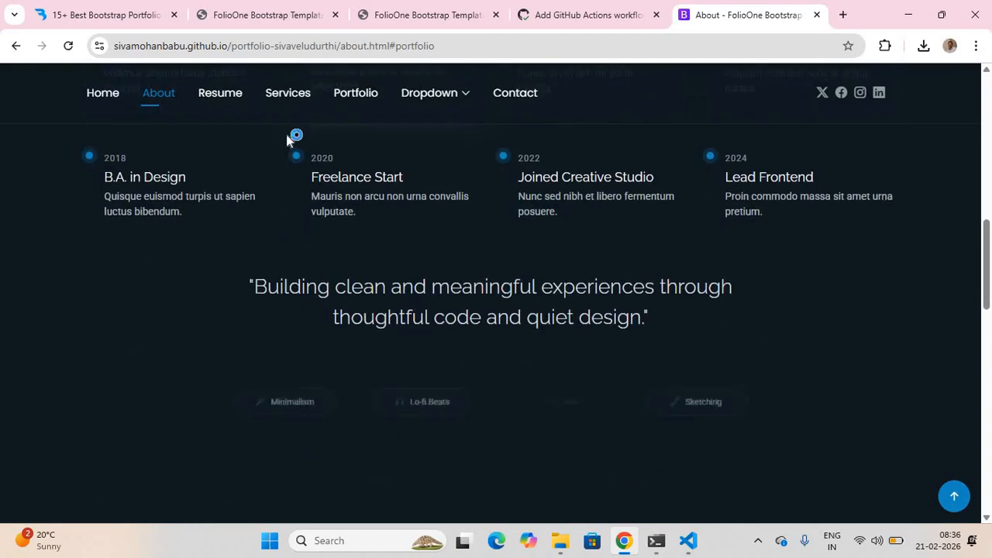
# Open the Resume page of the deployed portfolio and review its education, skills and professional experience sections.
pyautogui.click(231, 94)
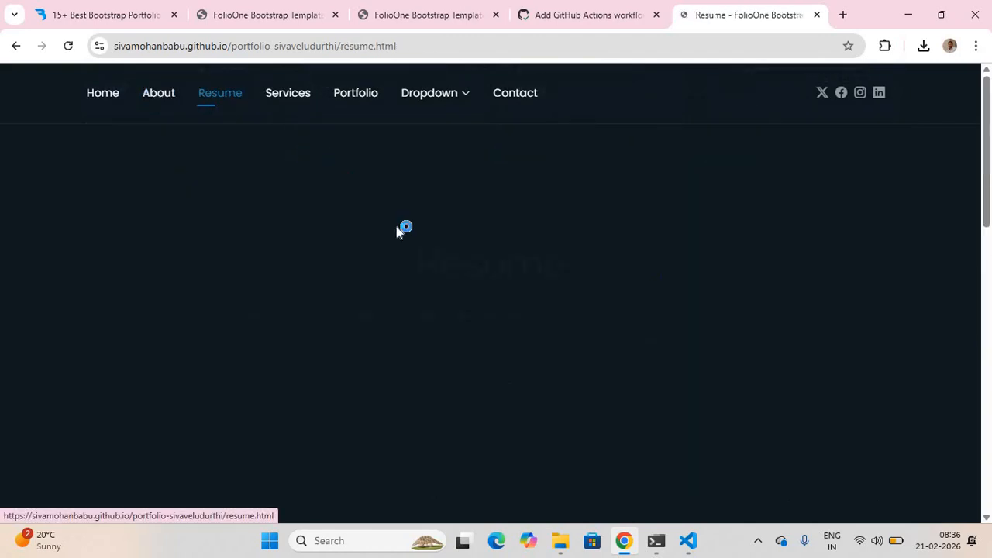
pyautogui.scroll(-6, 403, 264)
pyautogui.scroll(-5, 403, 264)
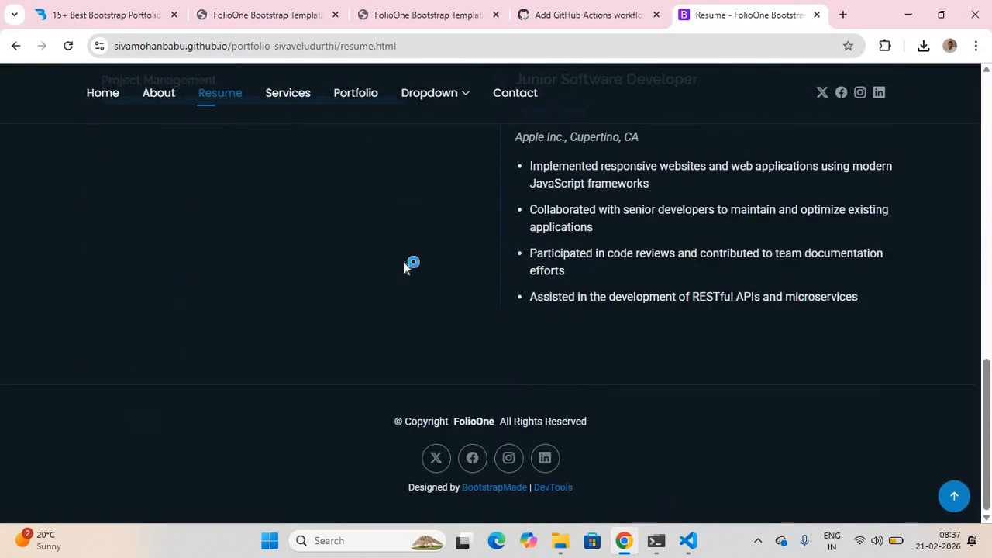
pyautogui.scroll(11, 403, 264)
pyautogui.scroll(-4, 287, 401)
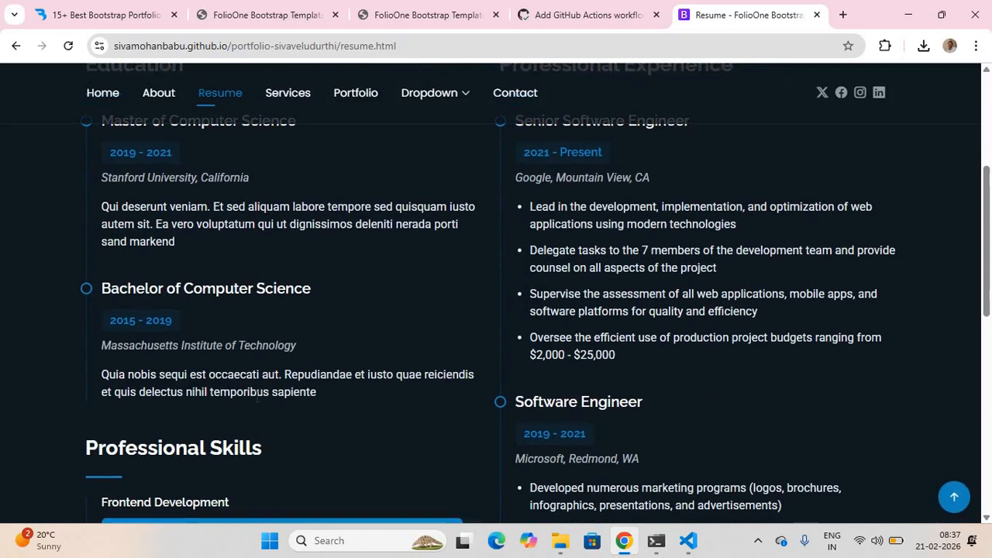
pyautogui.scroll(-3, 258, 396)
pyautogui.scroll(6, 279, 155)
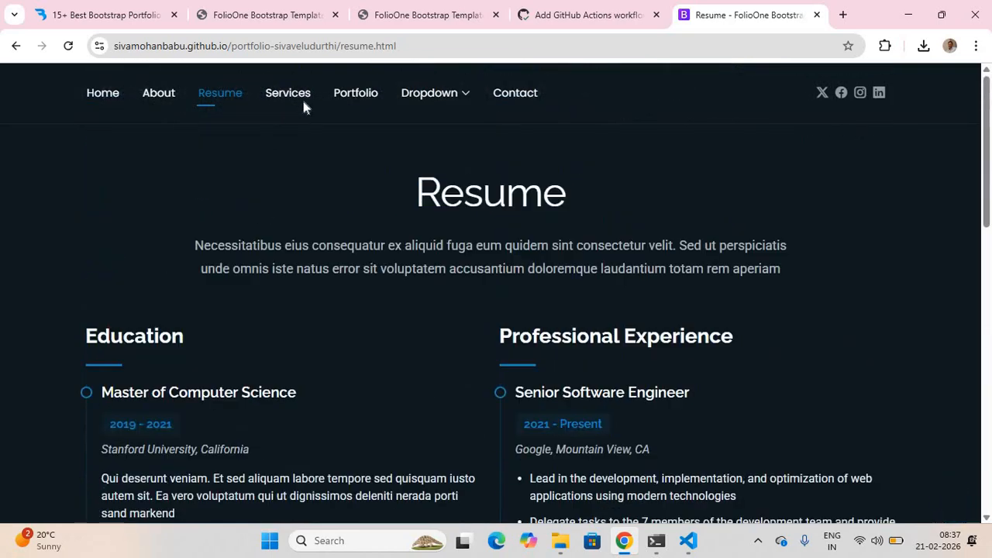
# Open the Services page of the deployed portfolio and look through its service cards.
pyautogui.click(303, 100)
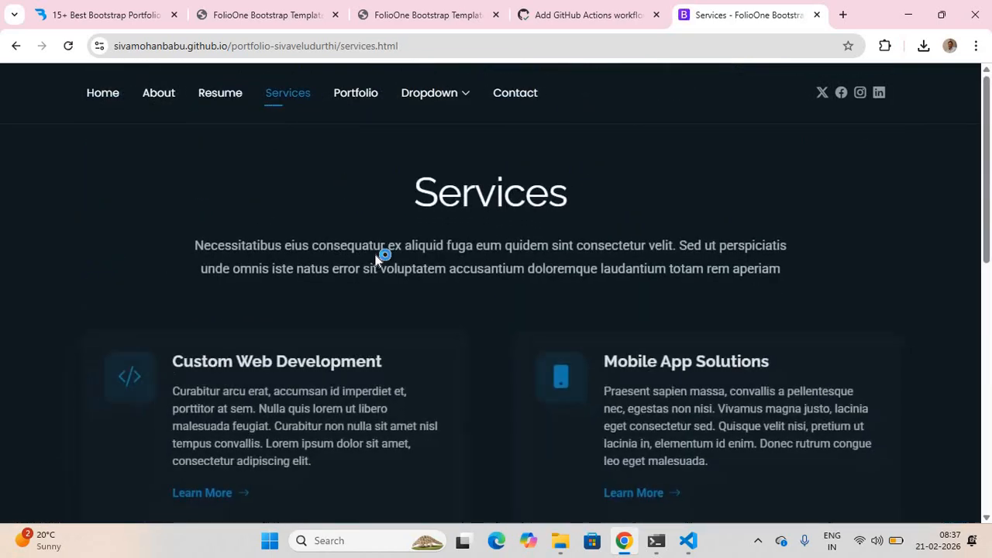
pyautogui.scroll(-8, 375, 258)
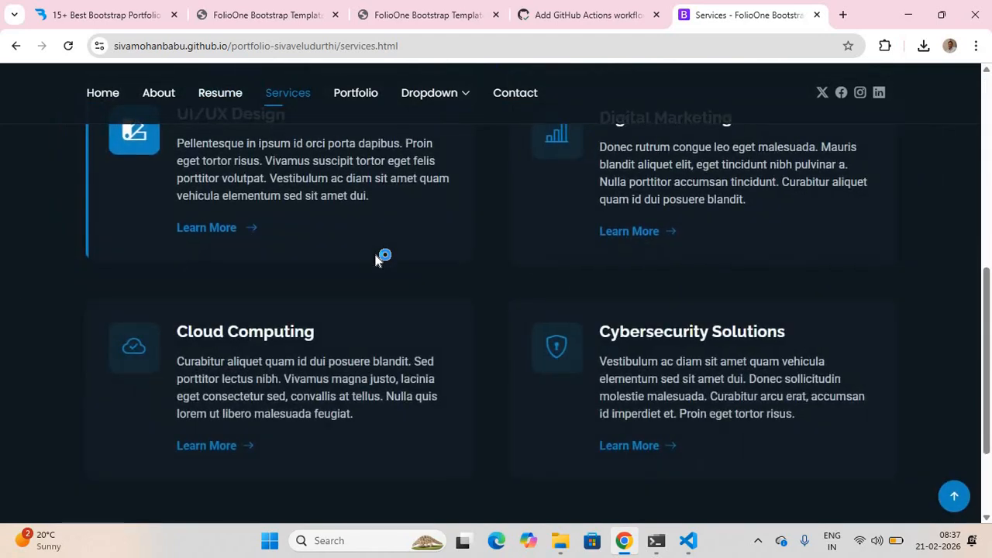
pyautogui.scroll(8, 376, 259)
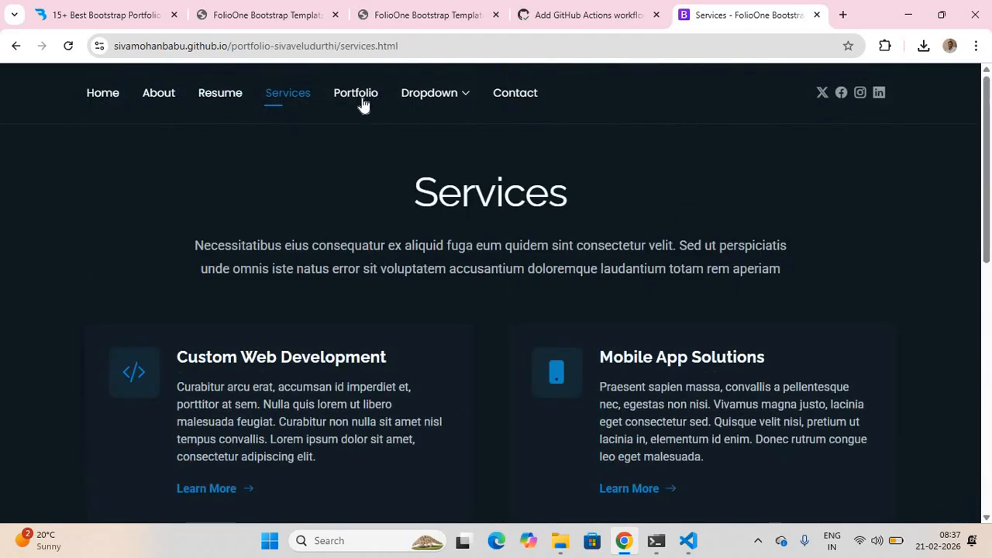
# Open the Portfolio page of the deployed site and look over its project cards and their preview and link overlays.
pyautogui.click(361, 102)
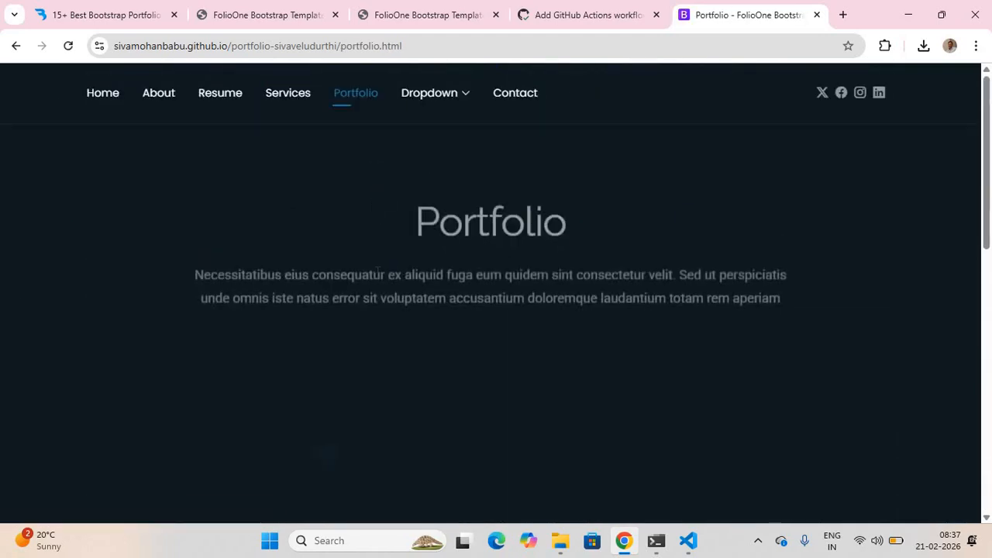
pyautogui.scroll(-5, 364, 240)
pyautogui.scroll(3, 340, 214)
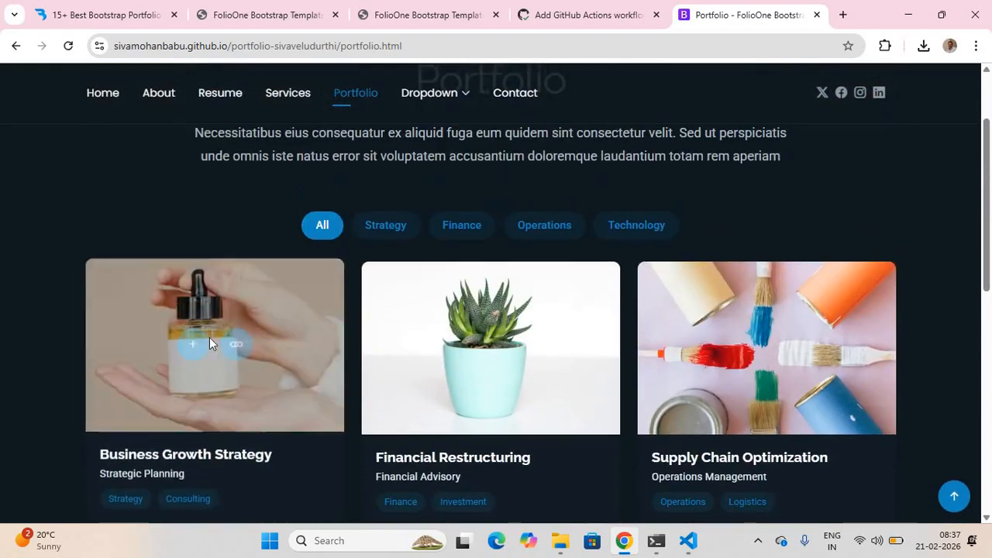
pyautogui.moveTo(210, 340)
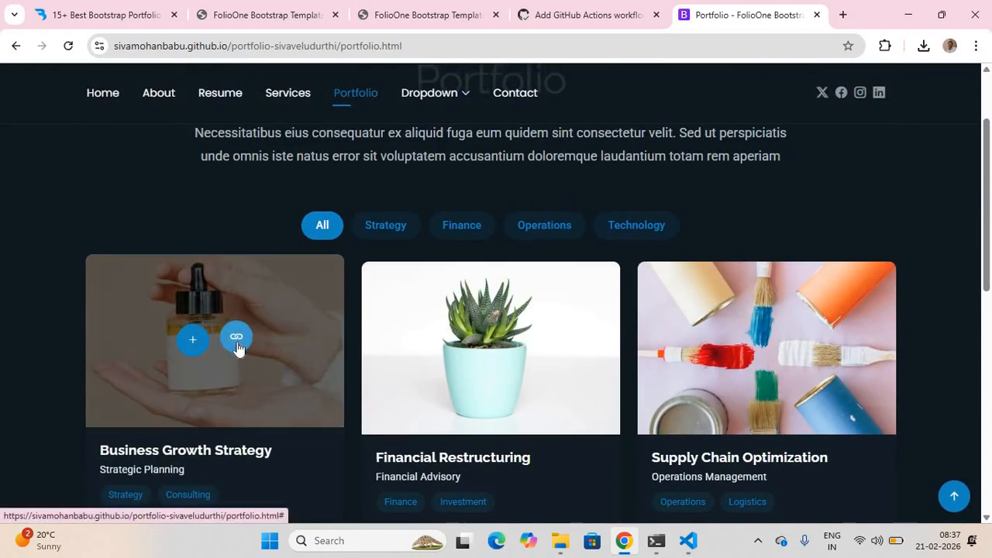
pyautogui.scroll(-1, 219, 289)
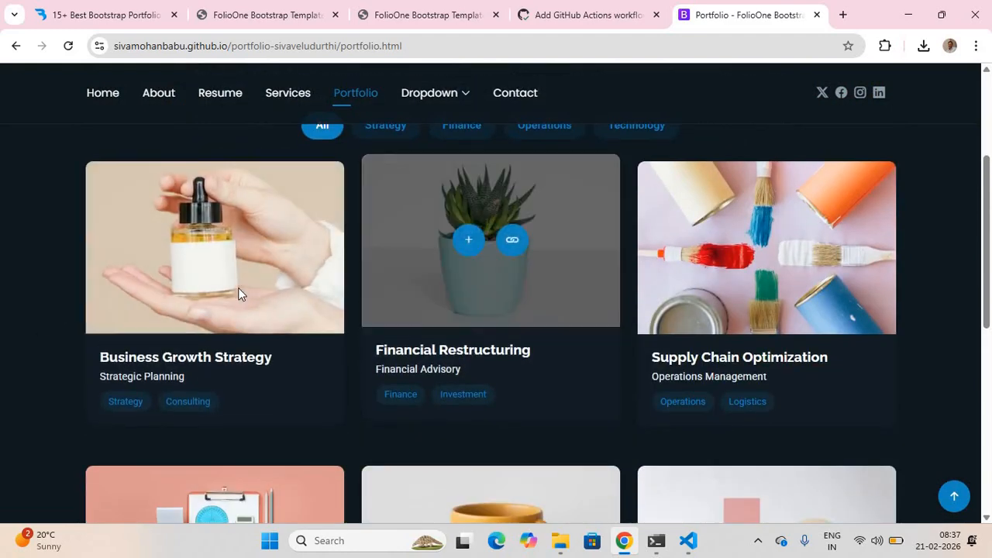
pyautogui.scroll(1, 457, 263)
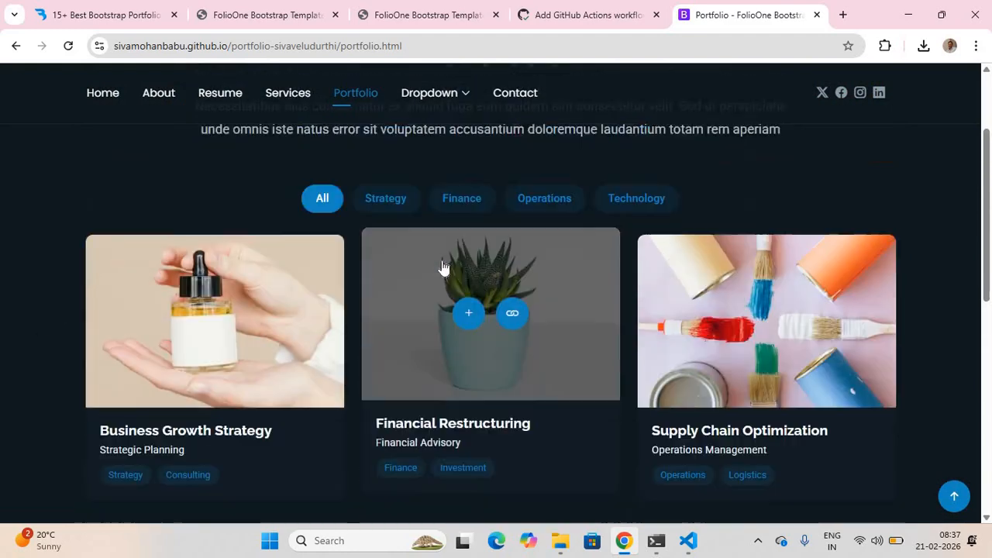
# Test the Strategy, Finance, Operations and Technology project filters, ending with Technology selected.
pyautogui.click(383, 249)
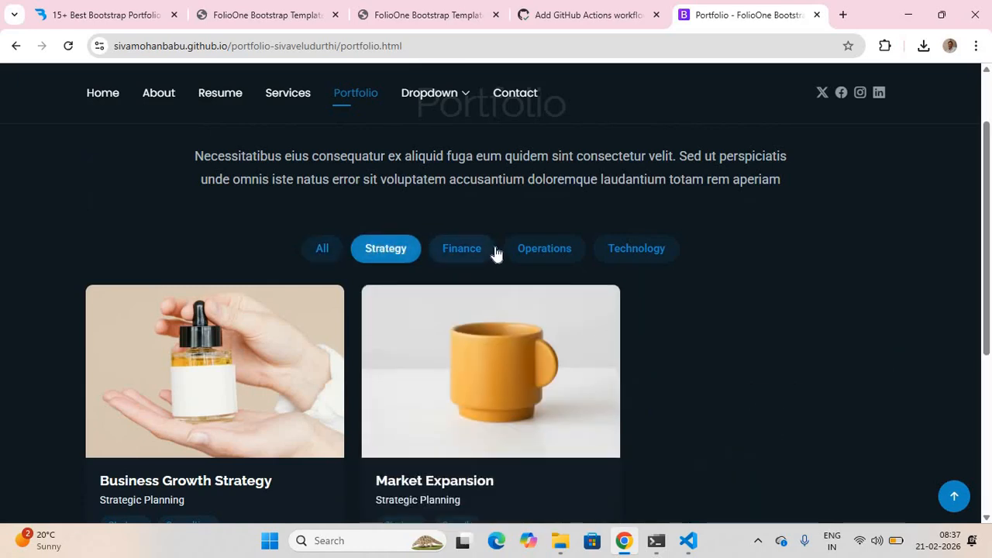
pyautogui.click(492, 252)
pyautogui.click(551, 252)
pyautogui.click(633, 256)
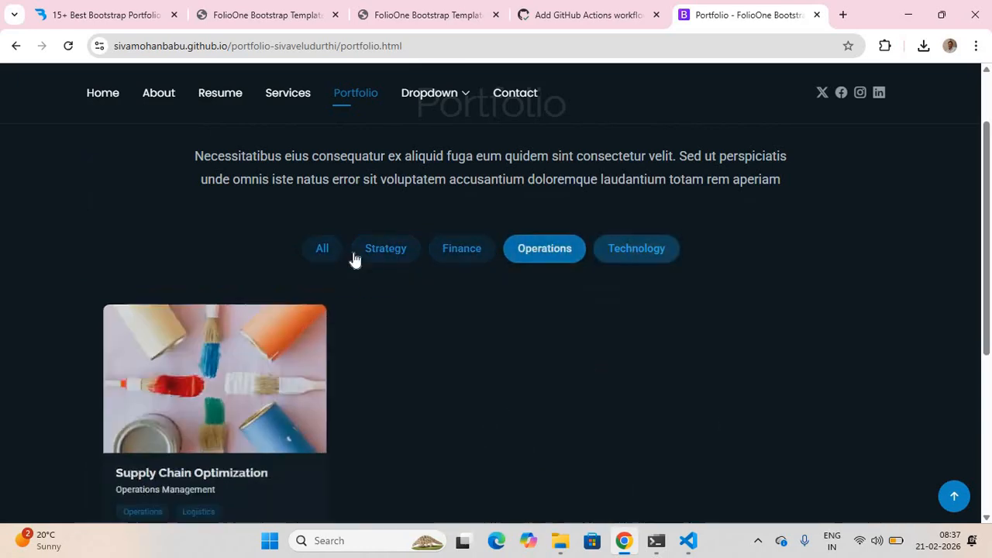
pyautogui.click(375, 256)
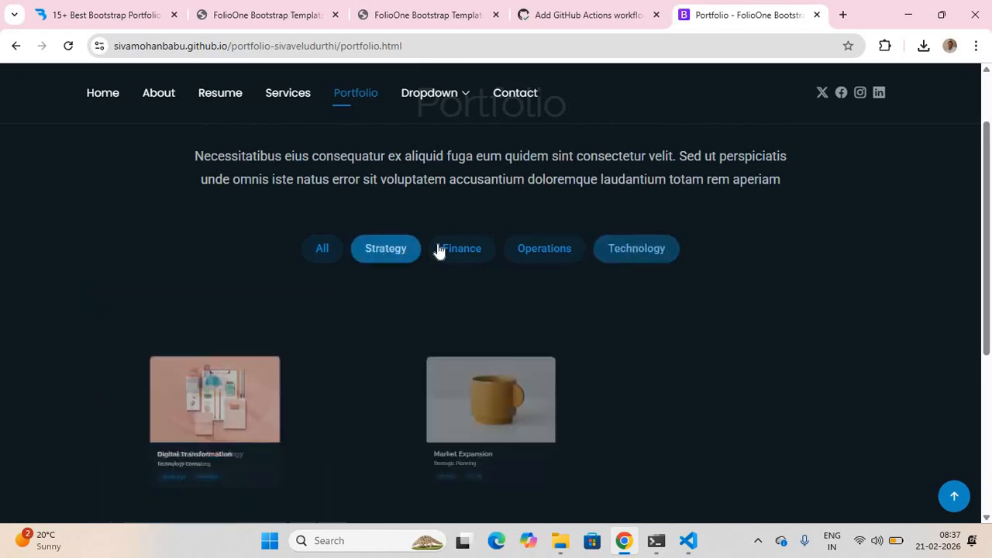
pyautogui.click(484, 251)
pyautogui.click(547, 251)
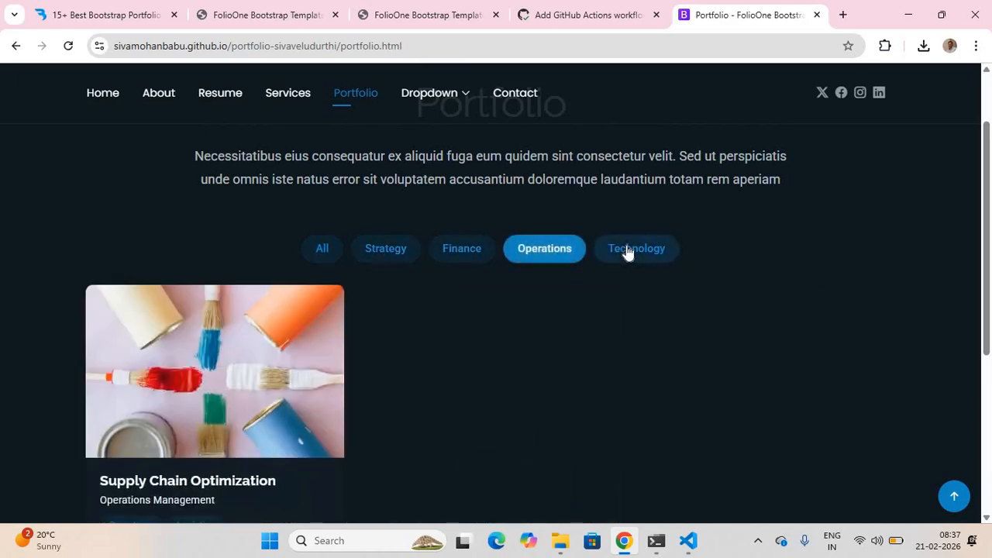
pyautogui.click(627, 251)
# Try the Digital Transformation project's details link, open its enlarged image preview and close the preview.
pyautogui.scroll(-2, 247, 248)
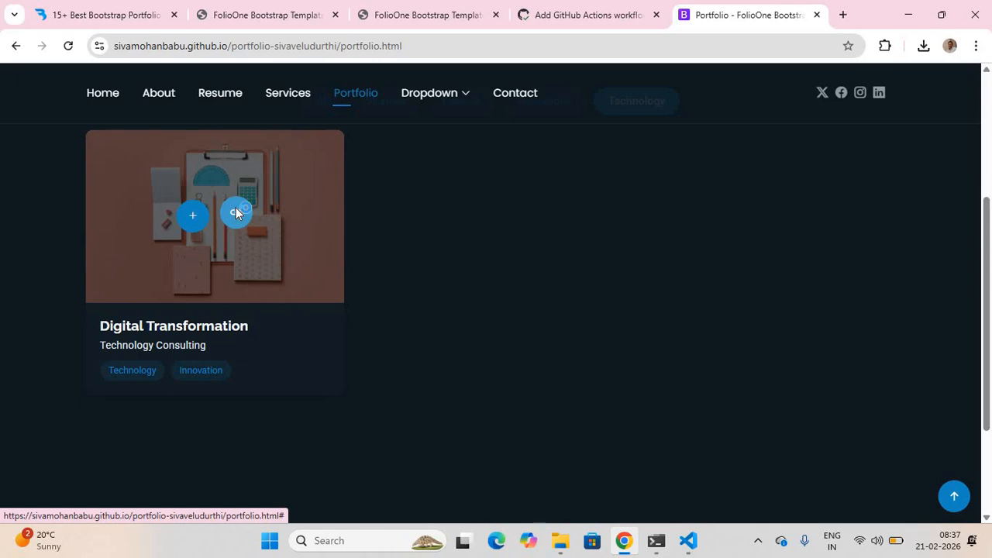
pyautogui.click(236, 213)
pyautogui.scroll(-5, 255, 266)
pyautogui.scroll(1, 245, 259)
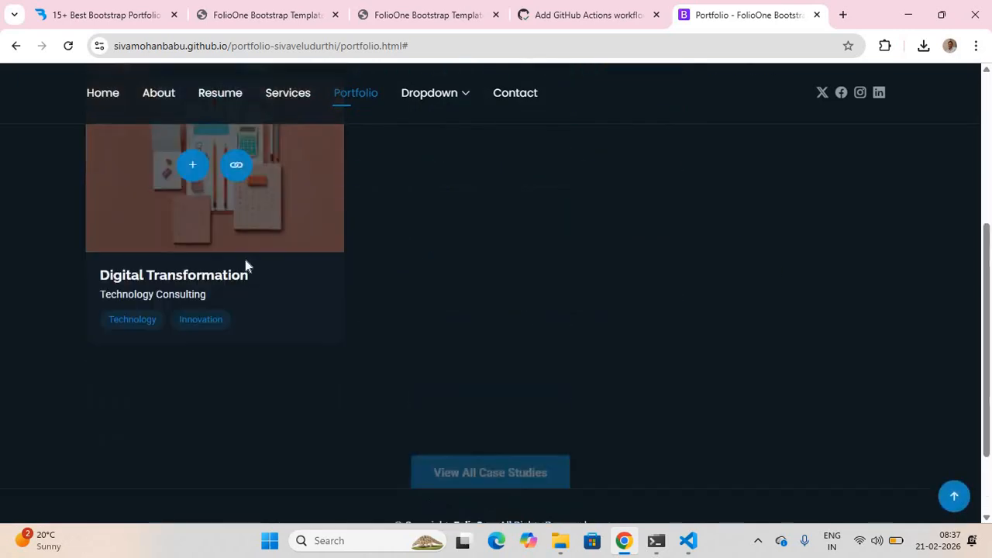
pyautogui.scroll(2, 245, 260)
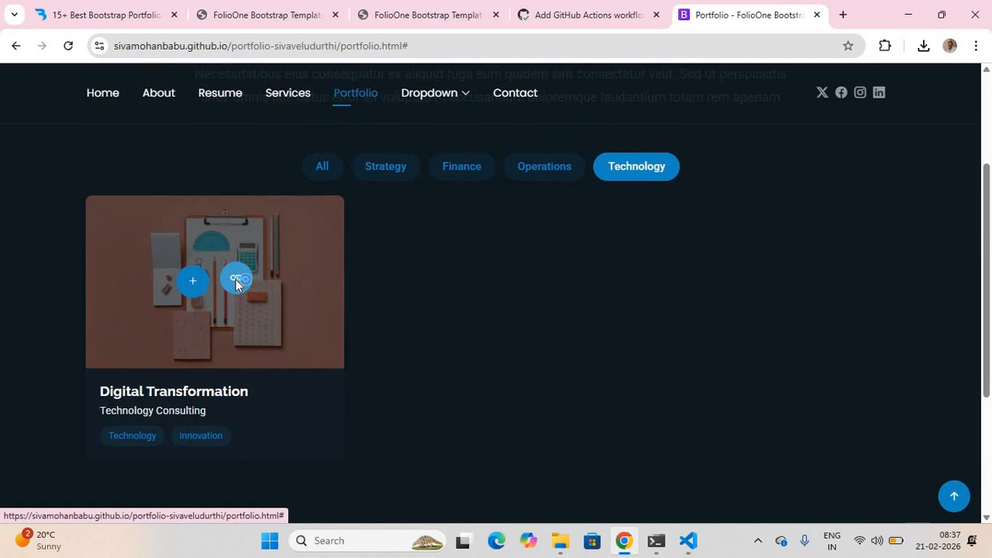
pyautogui.scroll(3, 236, 283)
pyautogui.scroll(-2, 241, 330)
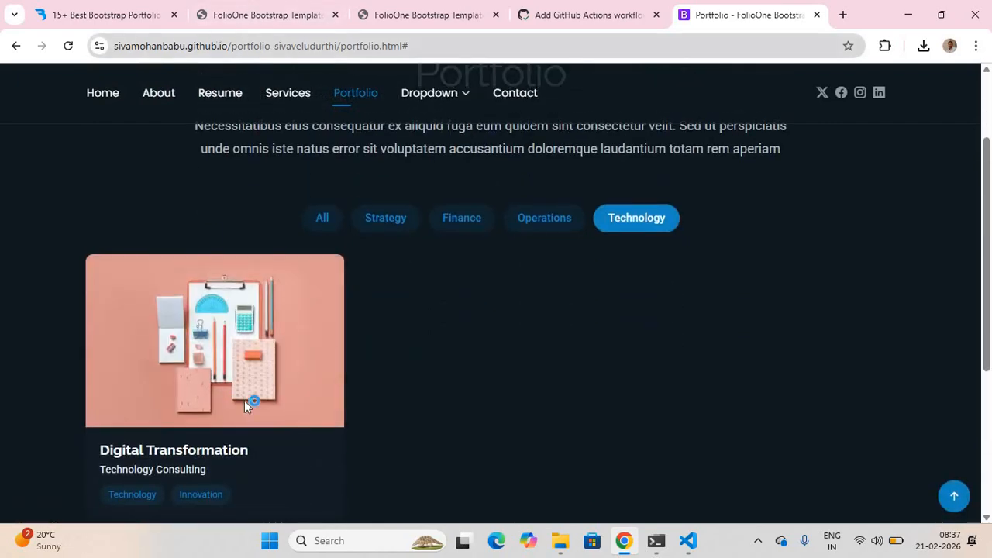
pyautogui.click(190, 337)
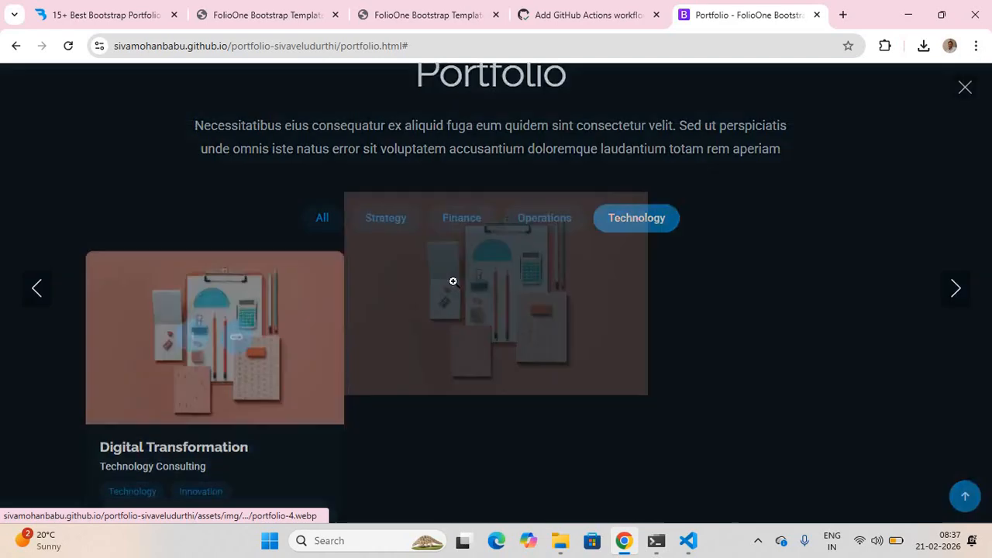
pyautogui.click(115, 314)
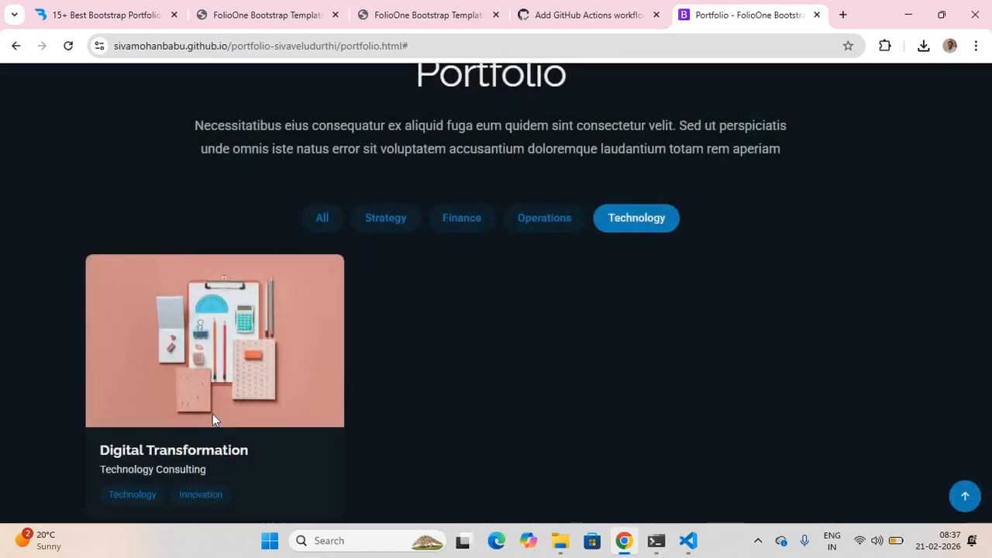
# Try the View All Case Studies link on the Portfolio page and look over the site's Contact page.
pyautogui.scroll(-1, 212, 413)
pyautogui.scroll(3, 213, 414)
pyautogui.scroll(-5, 212, 414)
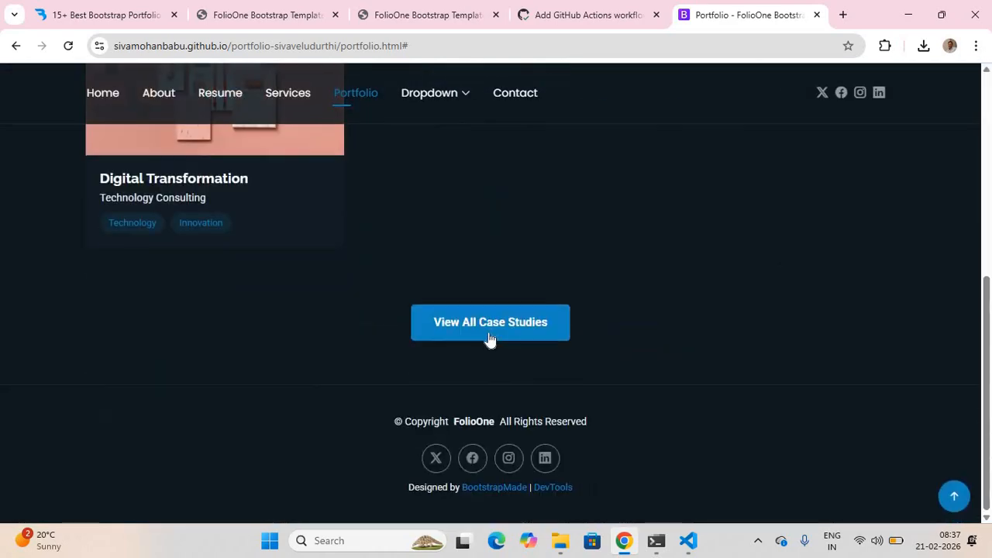
pyautogui.click(489, 337)
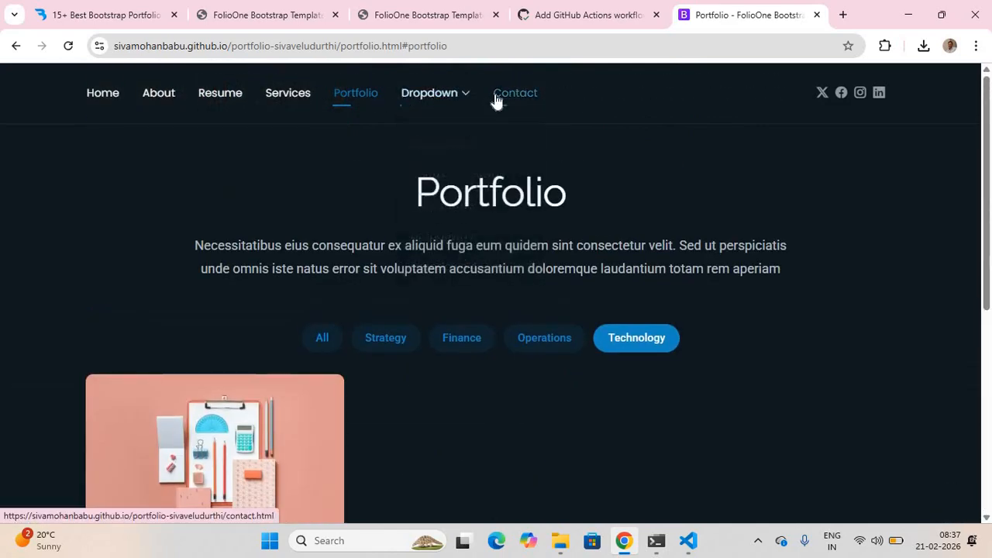
pyautogui.scroll(-2, 490, 220)
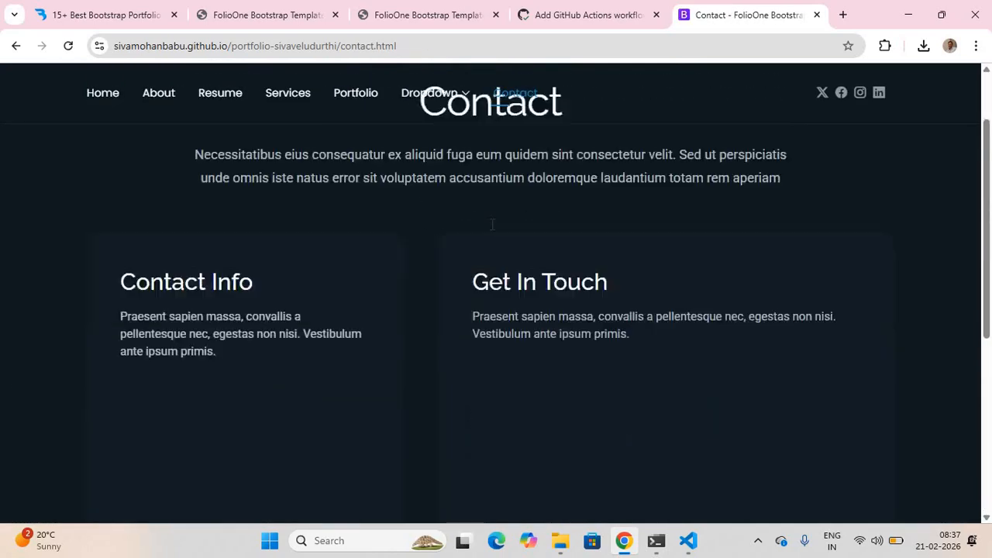
pyautogui.scroll(2, 116, 106)
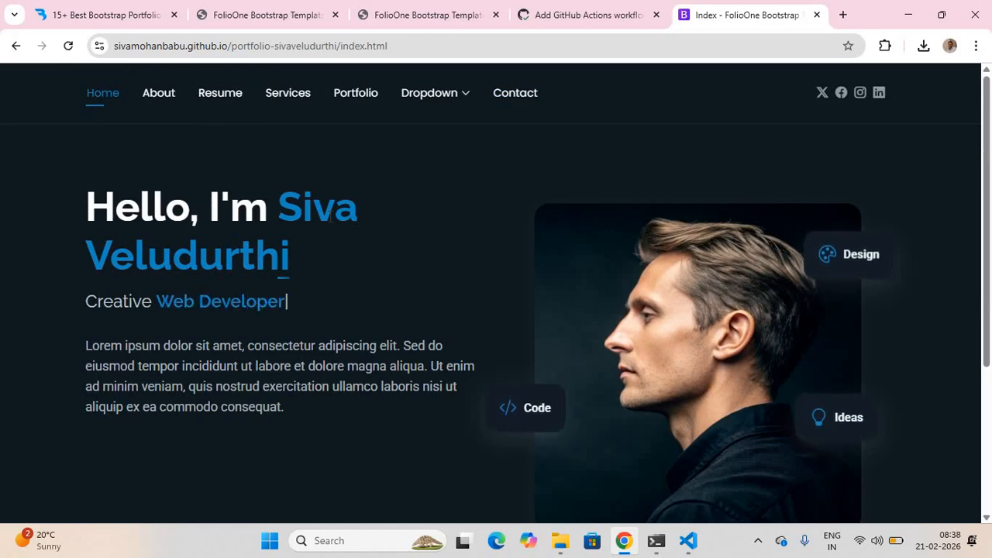
# Look over the deployed home page, check the git push output in VS Code's terminal and return to the site.
pyautogui.scroll(-3, 474, 294)
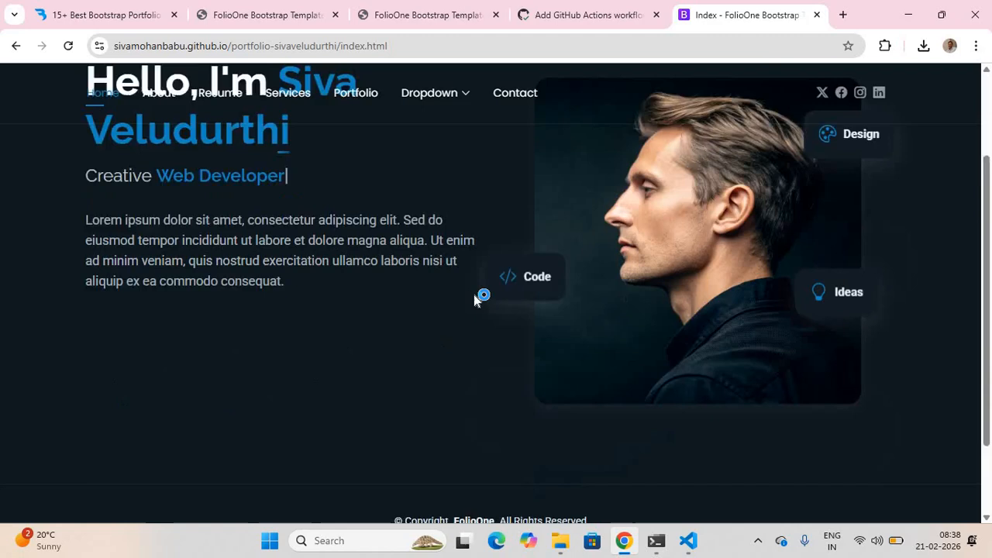
pyautogui.scroll(3, 473, 295)
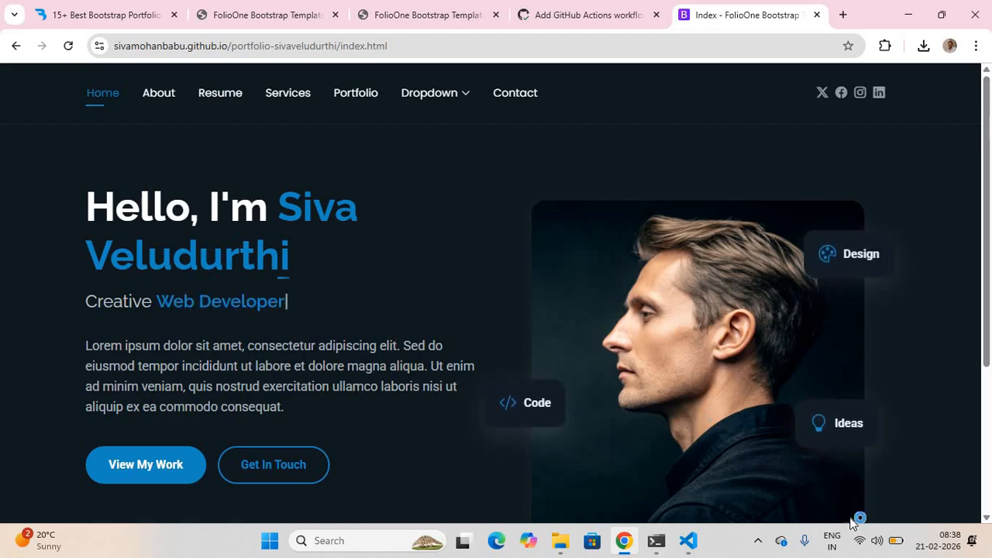
pyautogui.click(688, 540)
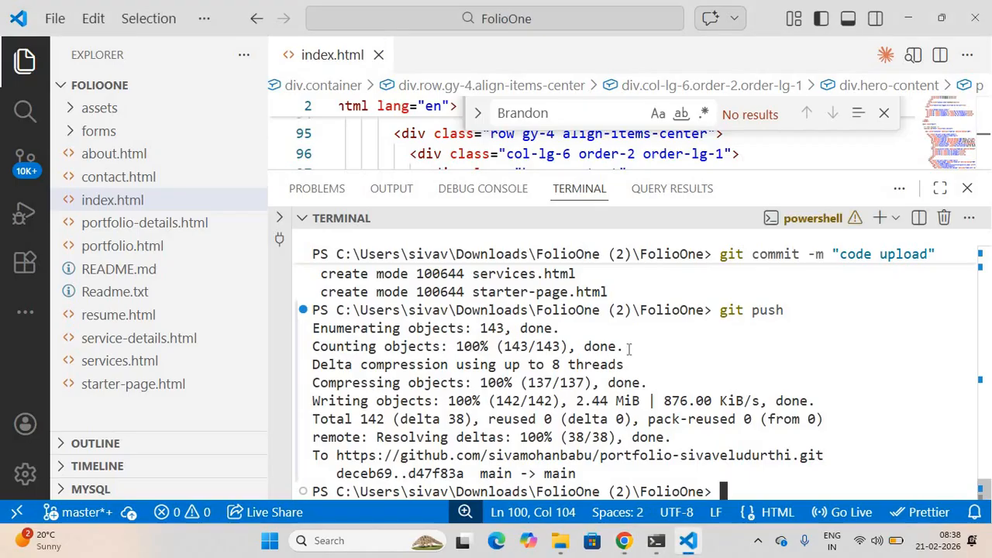
pyautogui.click(912, 15)
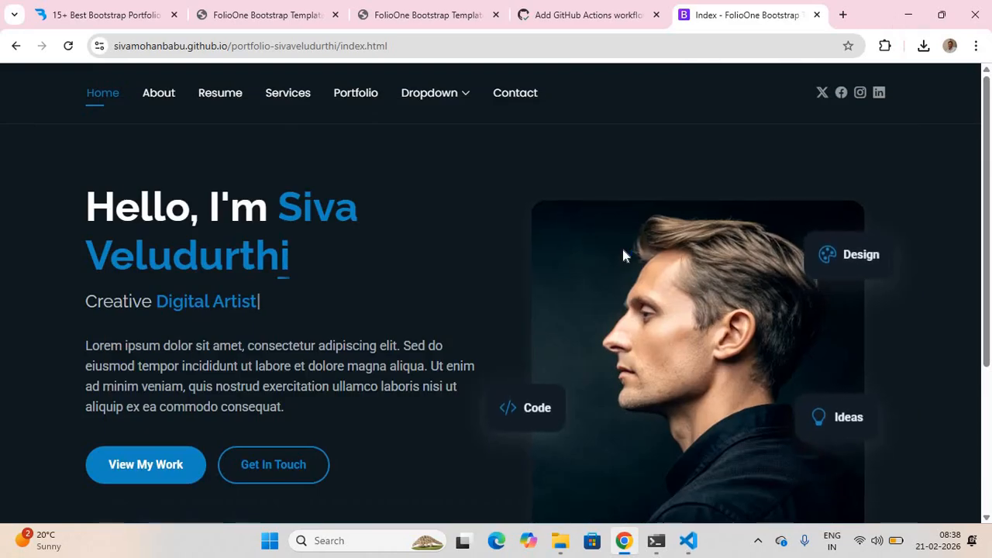